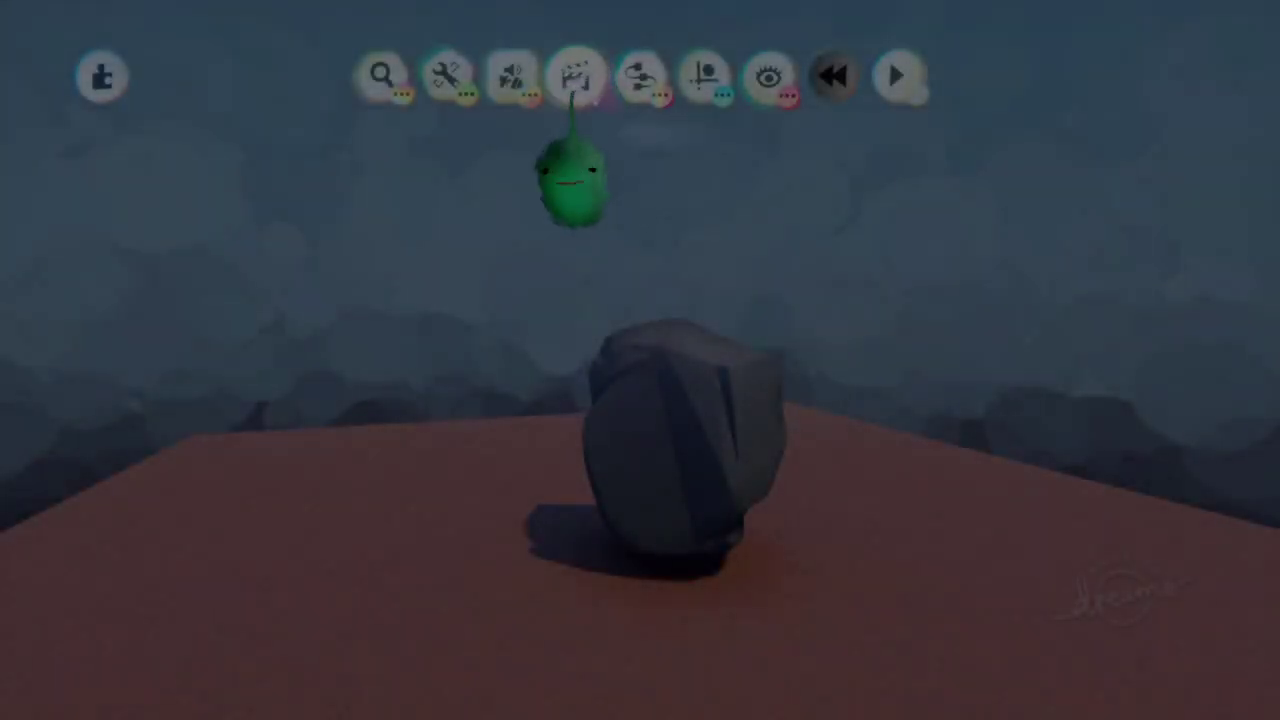
# Step: Add a timeline to the scene and place a camera on it from 0:00 to 0:02
pyautogui.click(588, 185)
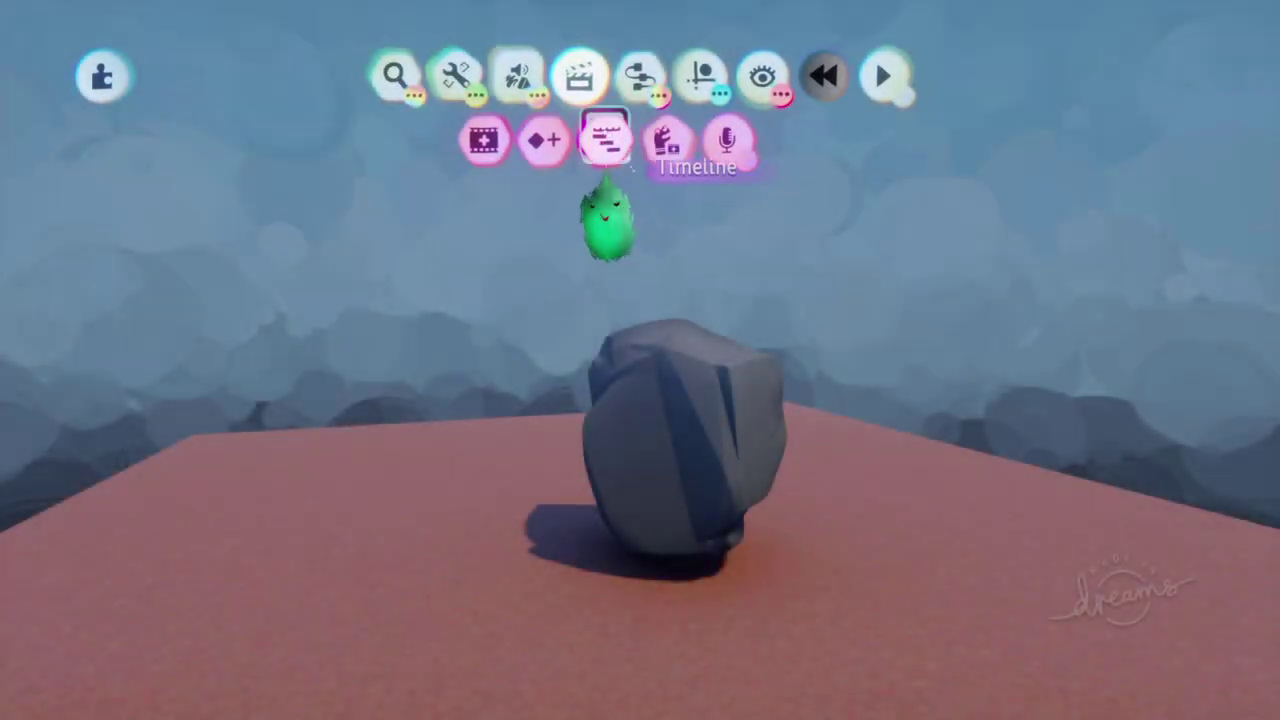
pyautogui.click(603, 140)
pyautogui.click(538, 187)
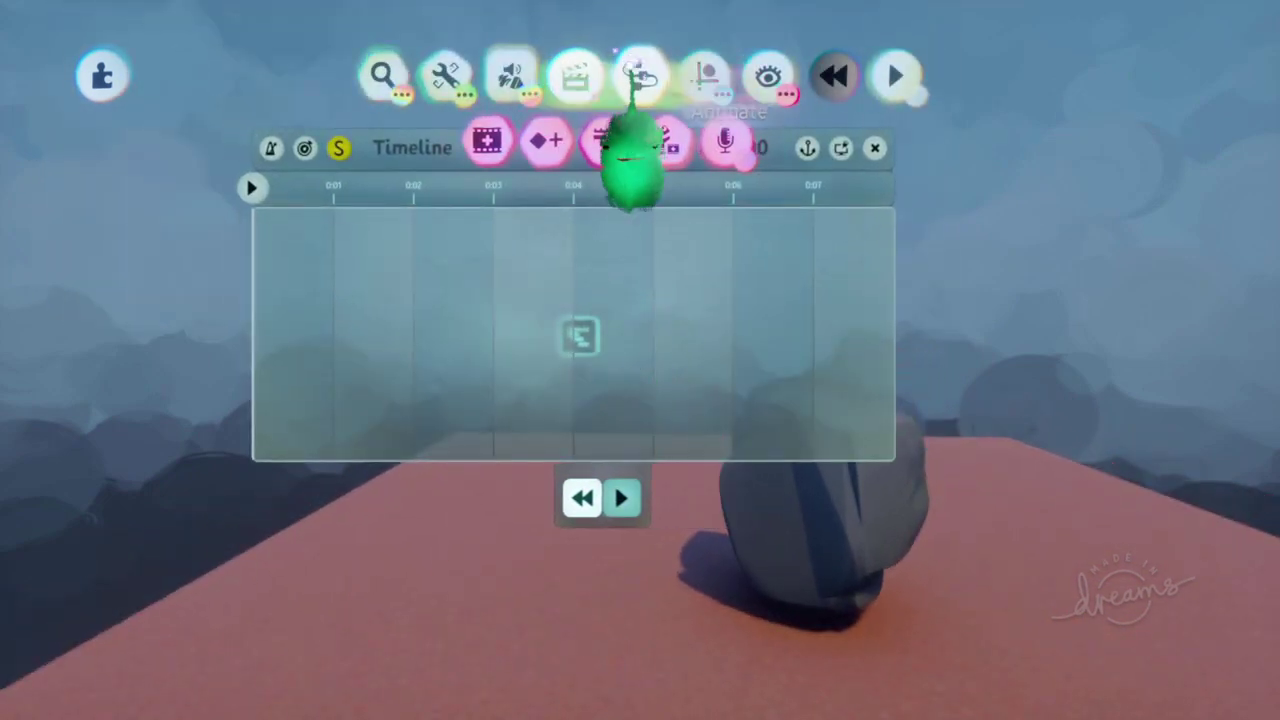
pyautogui.click(638, 79)
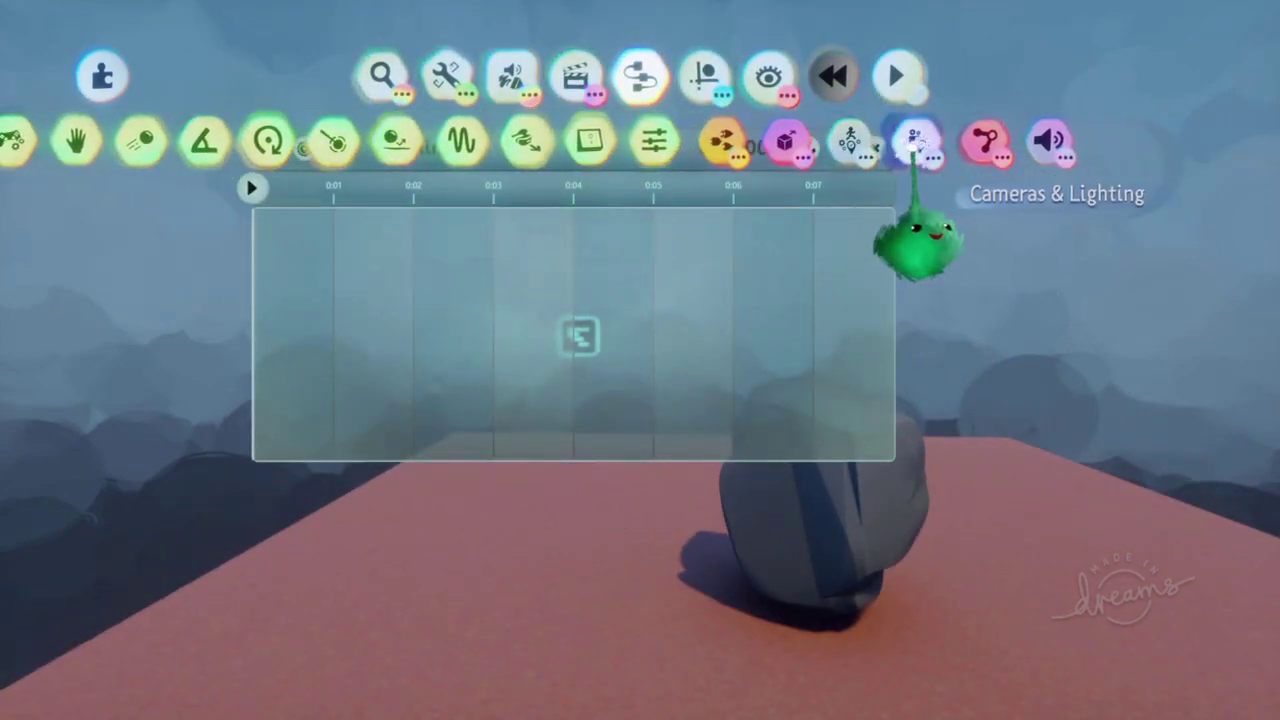
pyautogui.click(913, 146)
pyautogui.click(658, 142)
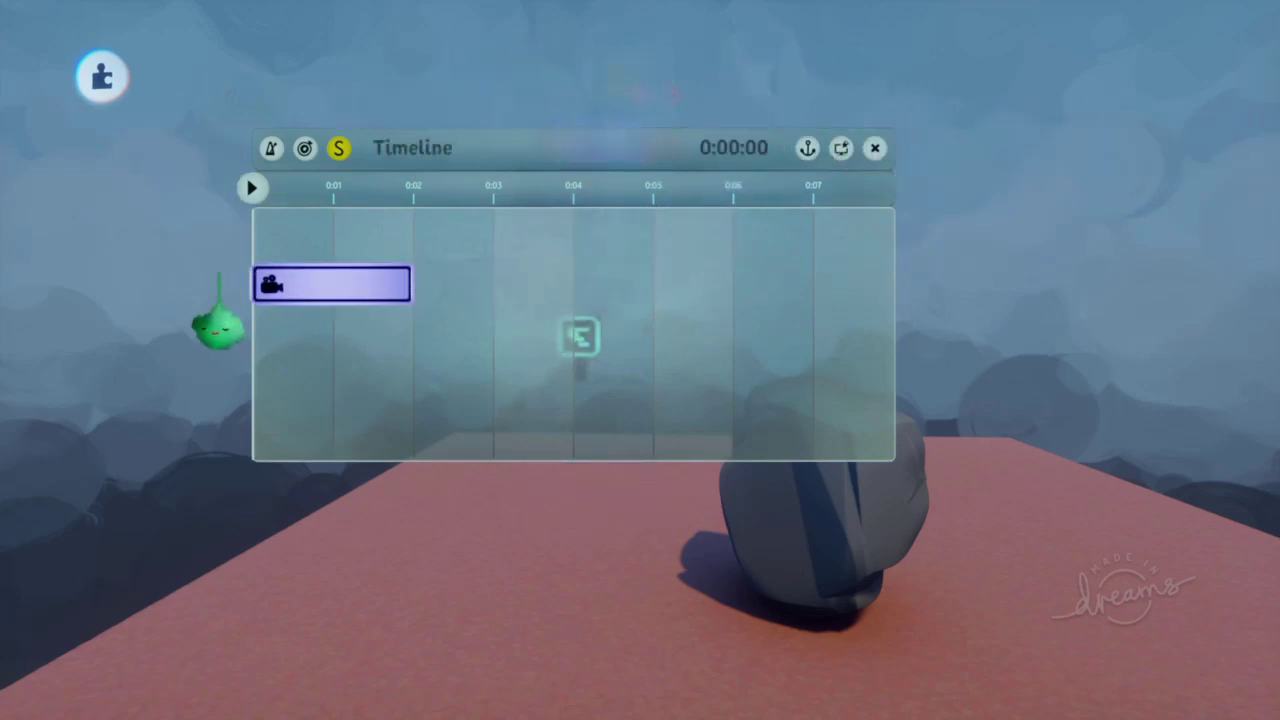
# Step: Enter the first camera's editor and frame its view on the rock from the side
pyautogui.click(297, 281)
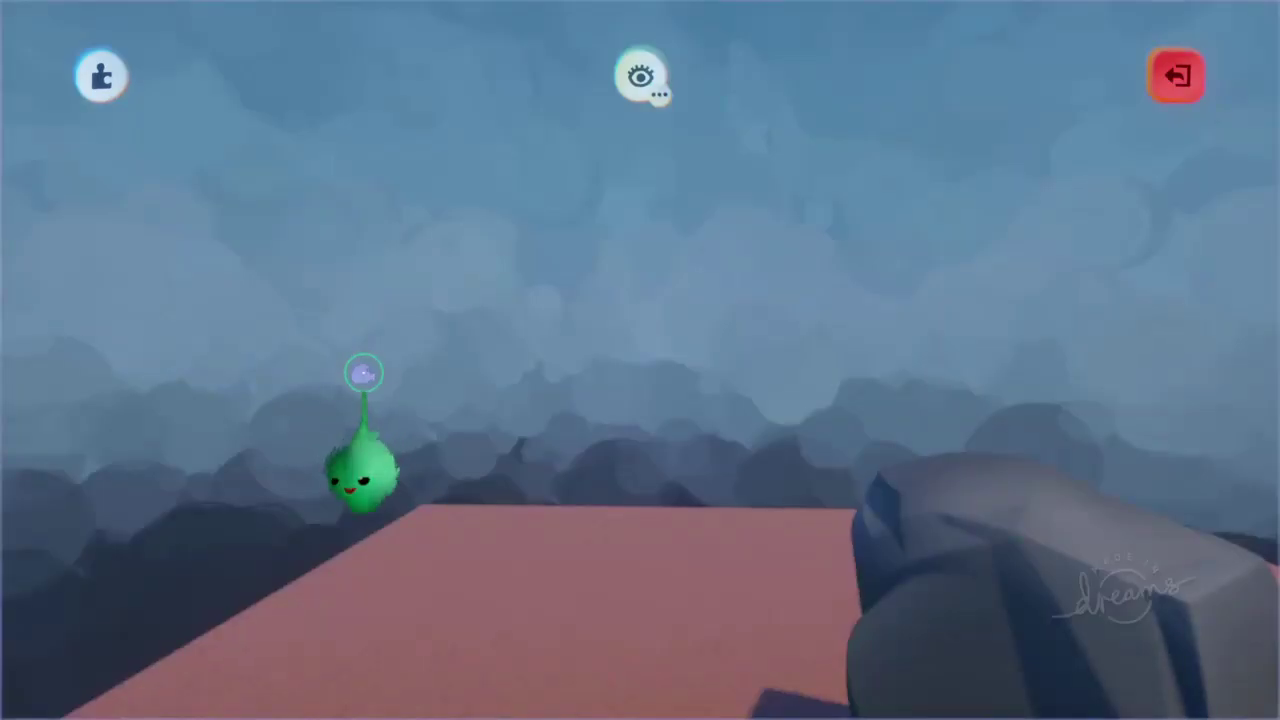
pyautogui.press('Escape')
pyautogui.click(222, 258)
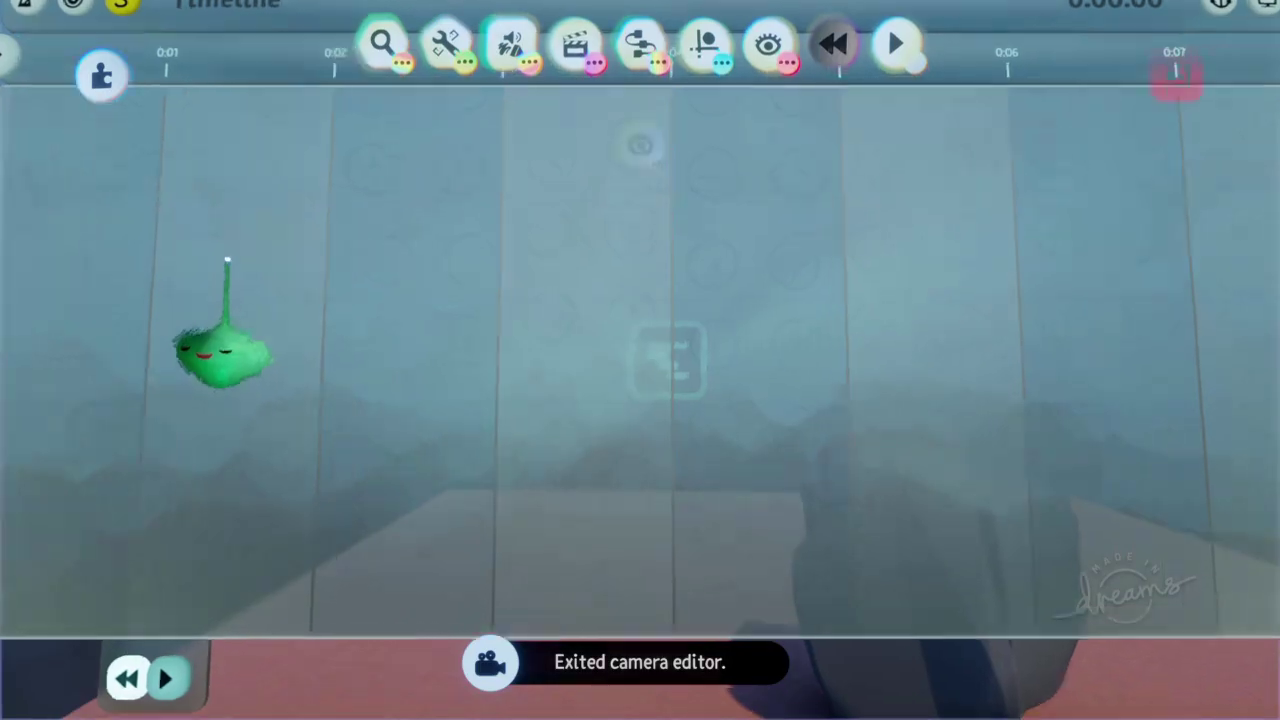
pyautogui.scroll(-3, 530, 545)
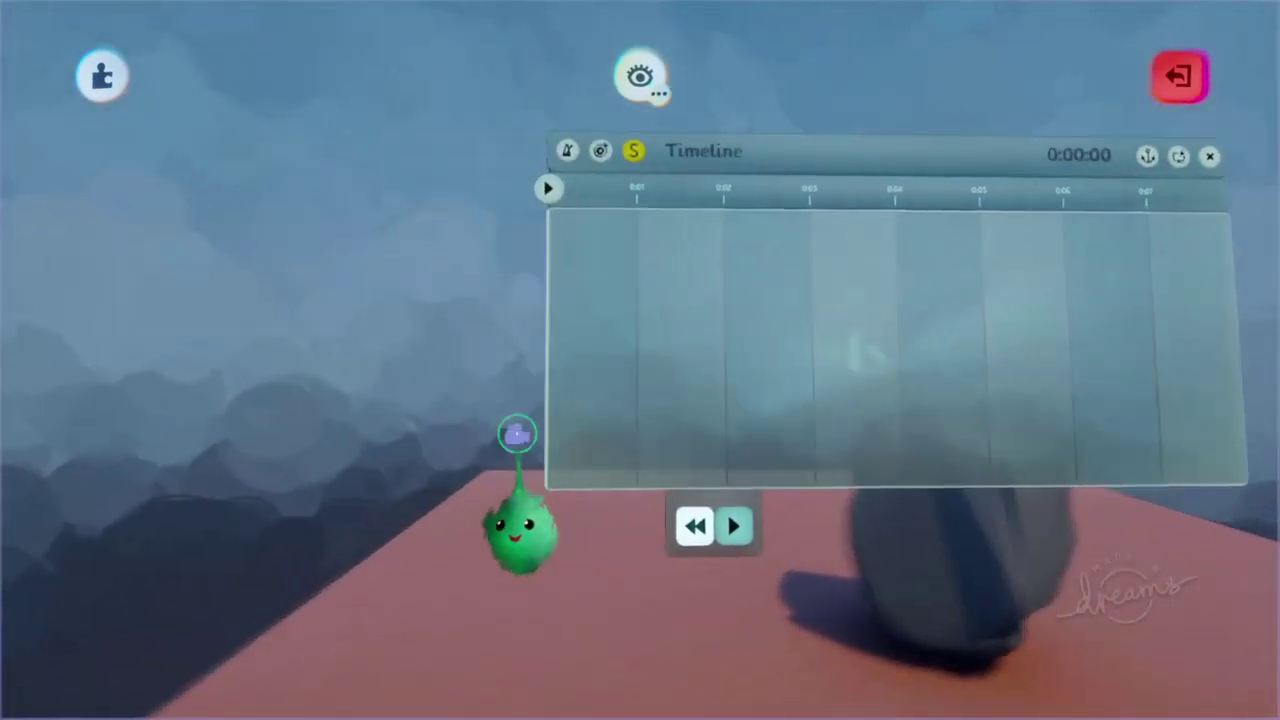
pyautogui.moveTo(520, 440); pyautogui.dragTo(392, 200, button='middle')
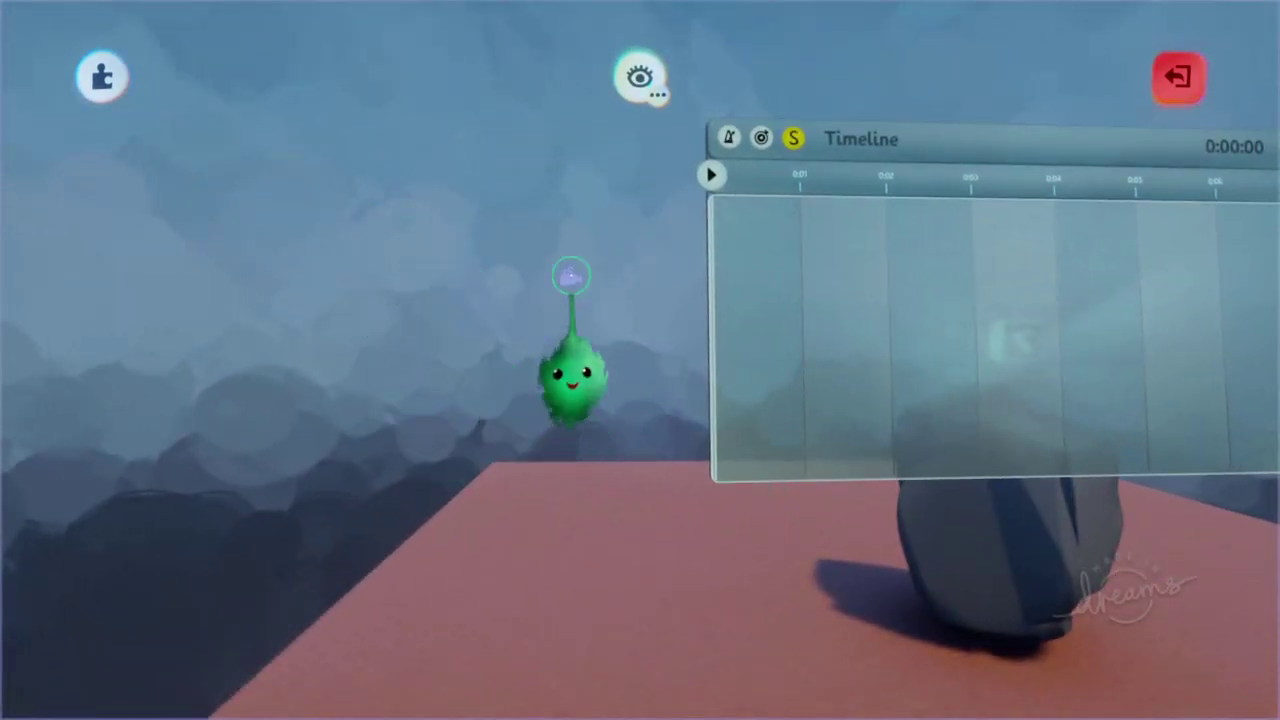
pyautogui.moveTo(590, 471); pyautogui.dragTo(389, 400, button='middle')
pyautogui.press('Escape')
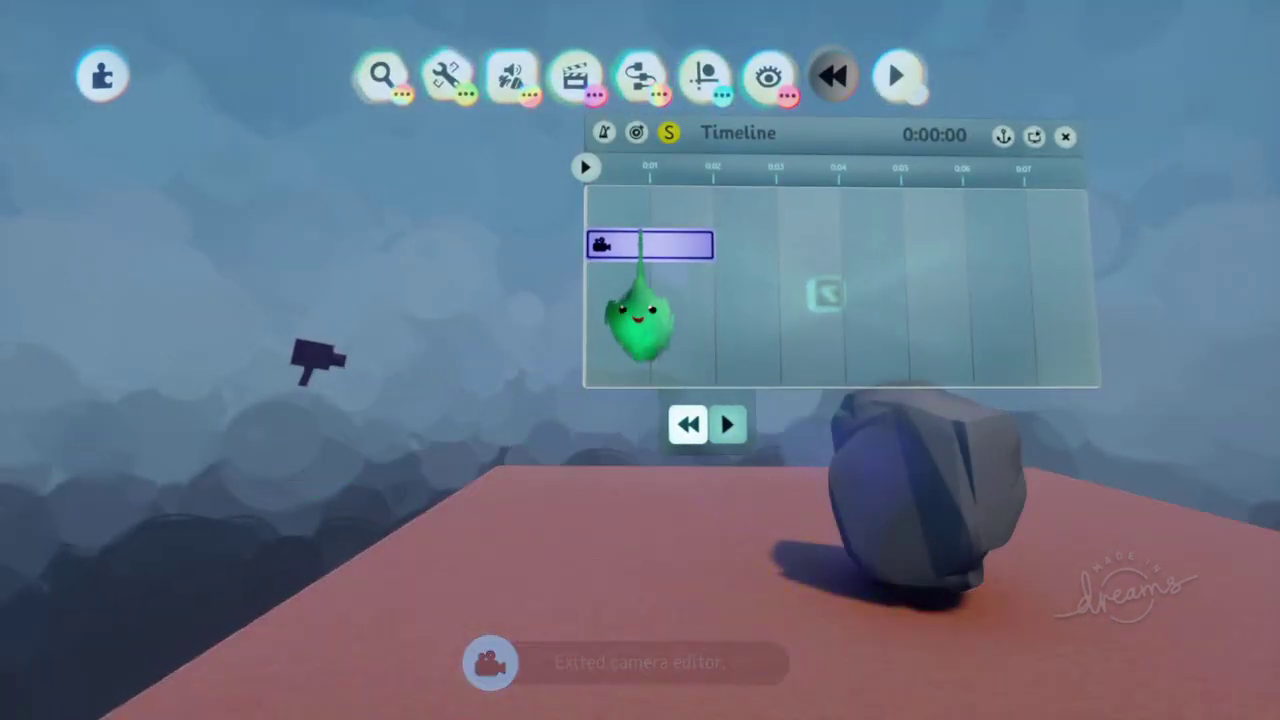
# Step: Clone the camera clip to 0:02–0:04 on the timeline and aim the copy at the rock from above
pyautogui.moveTo(635, 258); pyautogui.dragTo(771, 263)
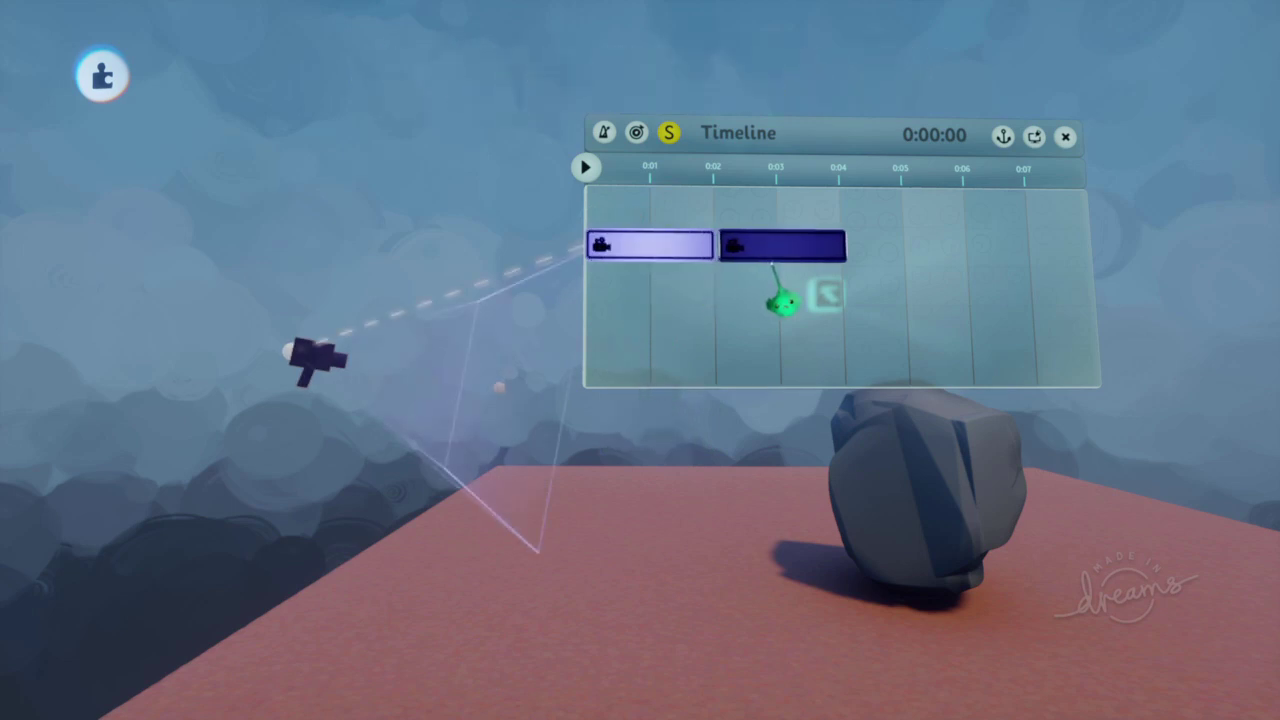
pyautogui.click(763, 257)
pyautogui.moveTo(766, 257)
pyautogui.mouseDown(button='middle')
pyautogui.moveTo(774, 491)
pyautogui.moveTo(769, 503)
pyautogui.moveTo(783, 443)
pyautogui.moveTo(754, 409)
pyautogui.moveTo(760, 477)
pyautogui.moveTo(669, 503)
pyautogui.mouseUp(button='middle')
pyautogui.press('Escape')
# Step: Play the scene to check the change between the two cameras, and return to editing
pyautogui.press('Escape')
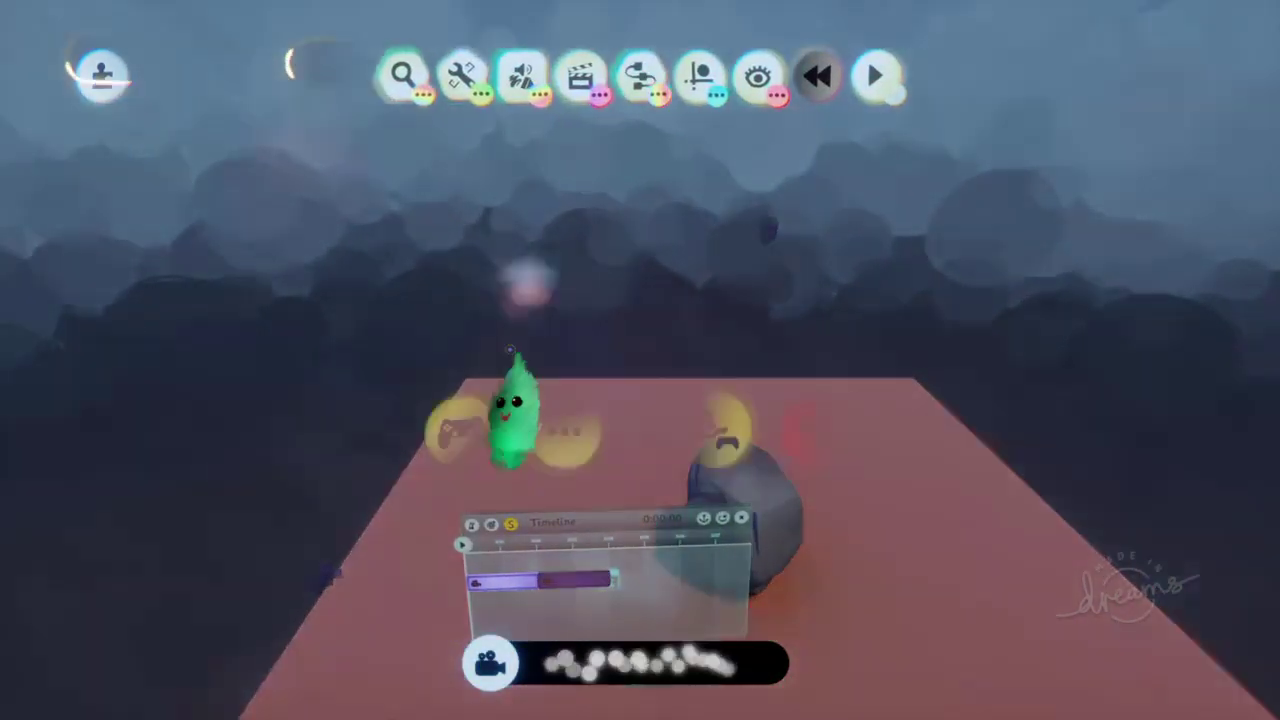
pyautogui.click(462, 440)
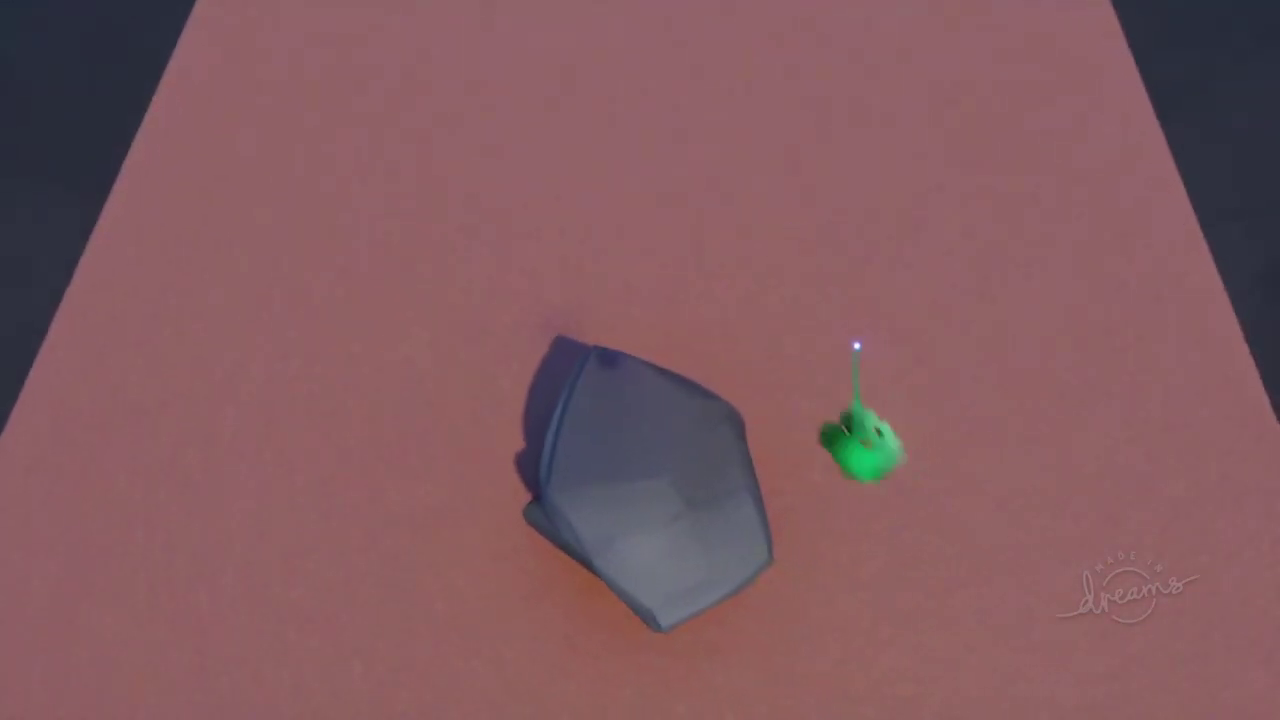
pyautogui.press('Escape')
pyautogui.click(414, 436)
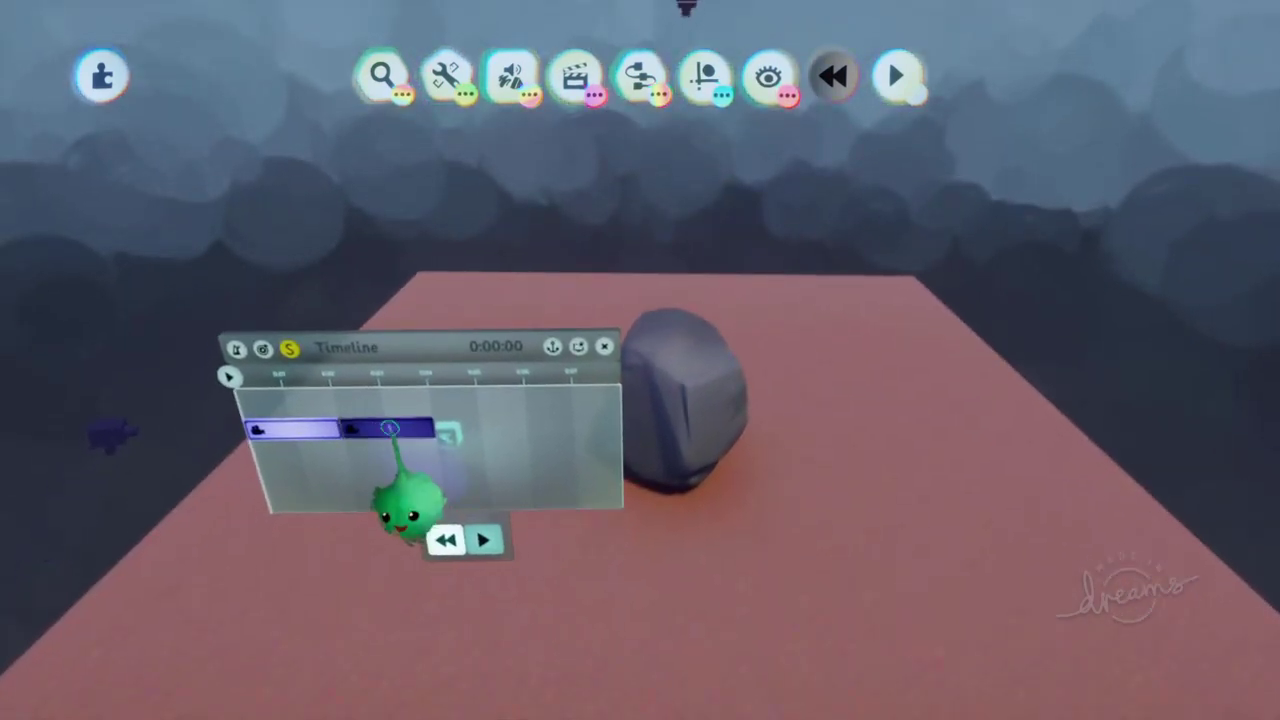
# Step: Set the second camera's transition time to 2.0 s and test the camera move in play mode
pyautogui.click(391, 428)
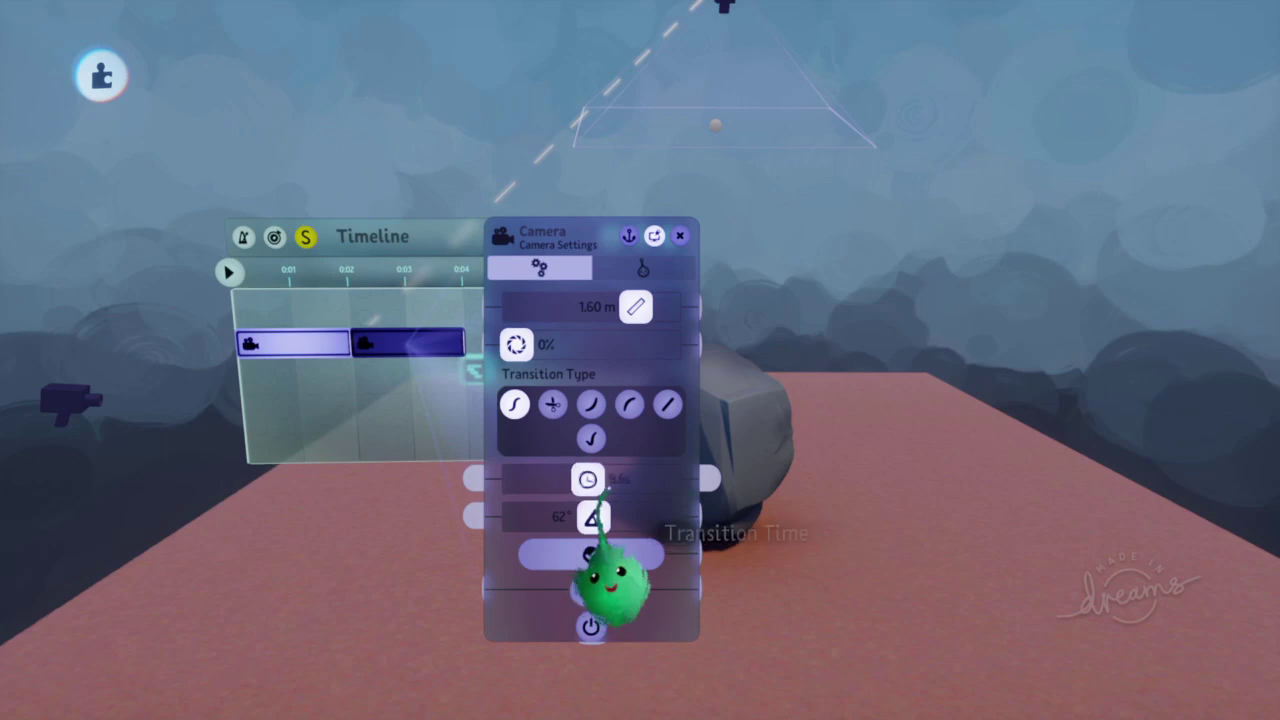
pyautogui.press('Escape')
pyautogui.click(460, 446)
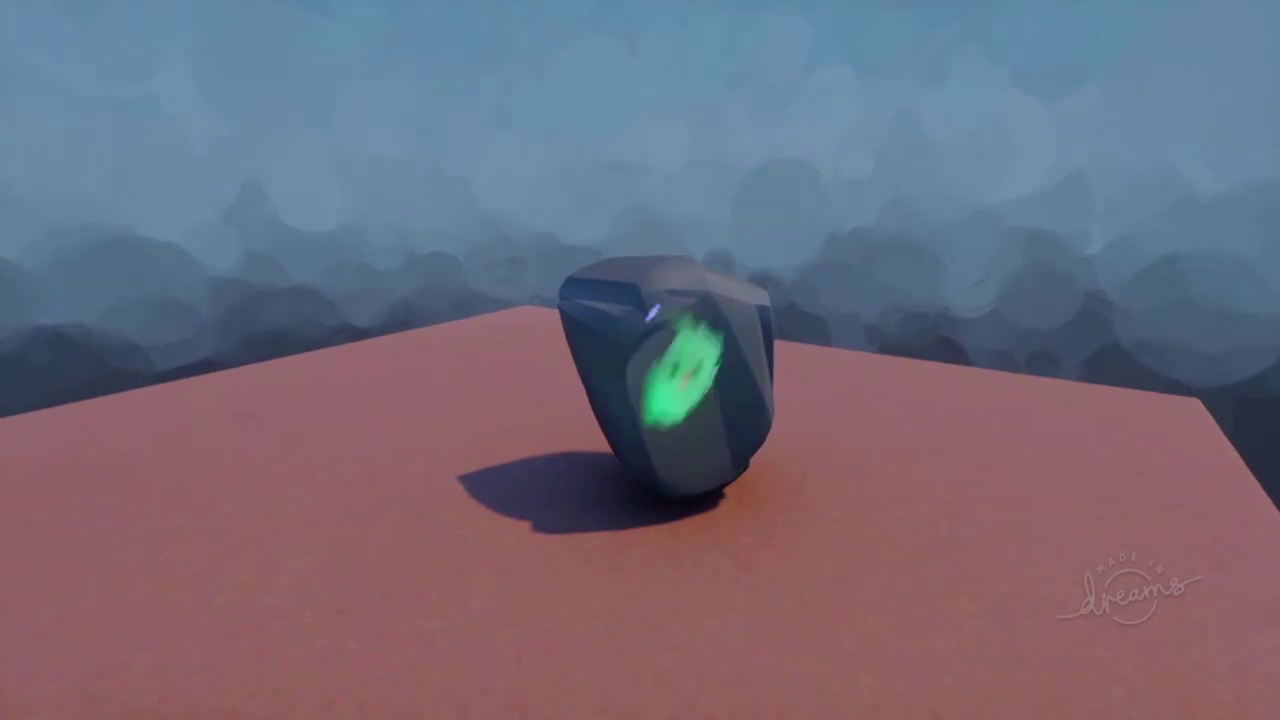
pyautogui.press('Escape')
pyautogui.click(414, 506)
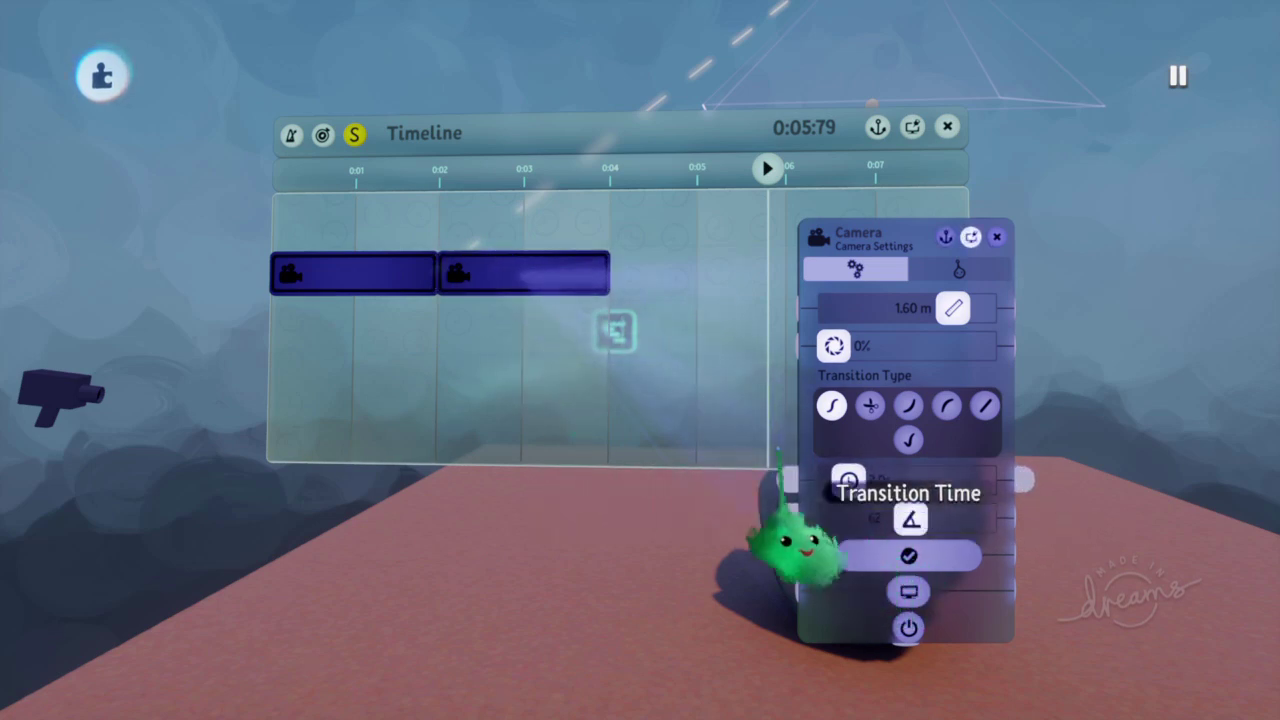
# Step: Replay the scene with the 2.0 s transition to compare the camera move, and return to editing
pyautogui.press('Escape')
pyautogui.click(463, 508)
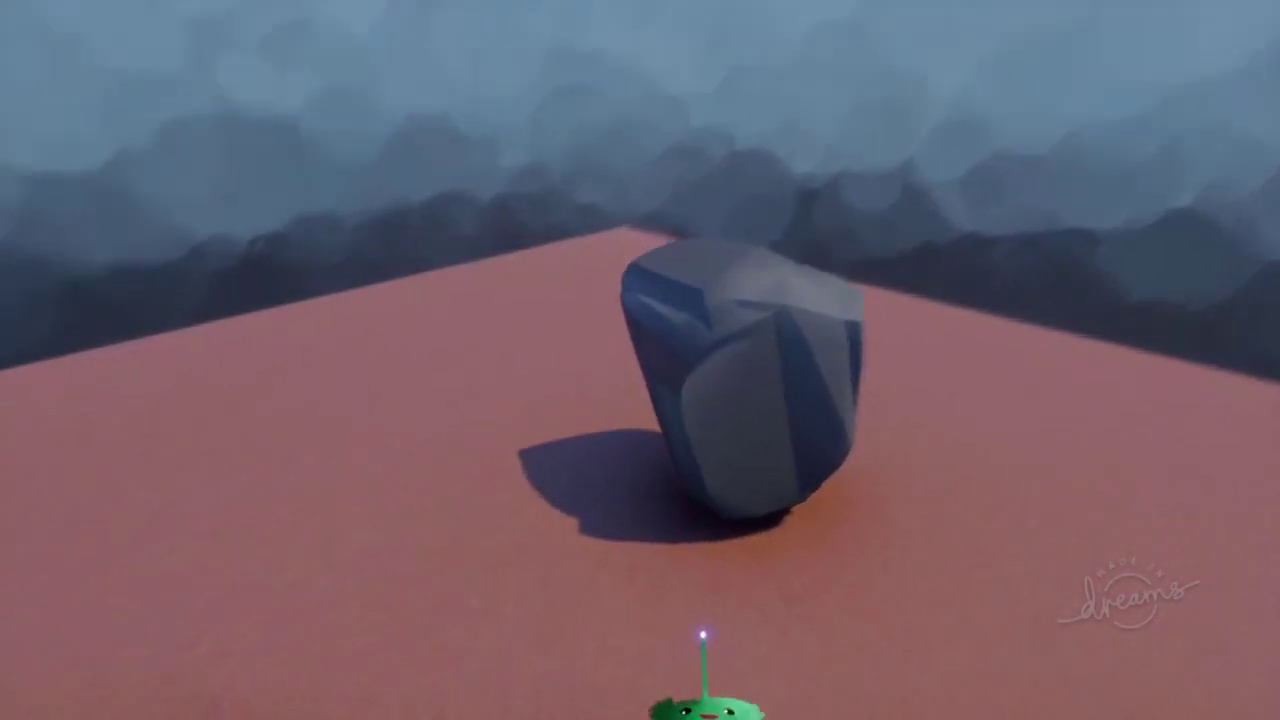
pyautogui.press('Escape')
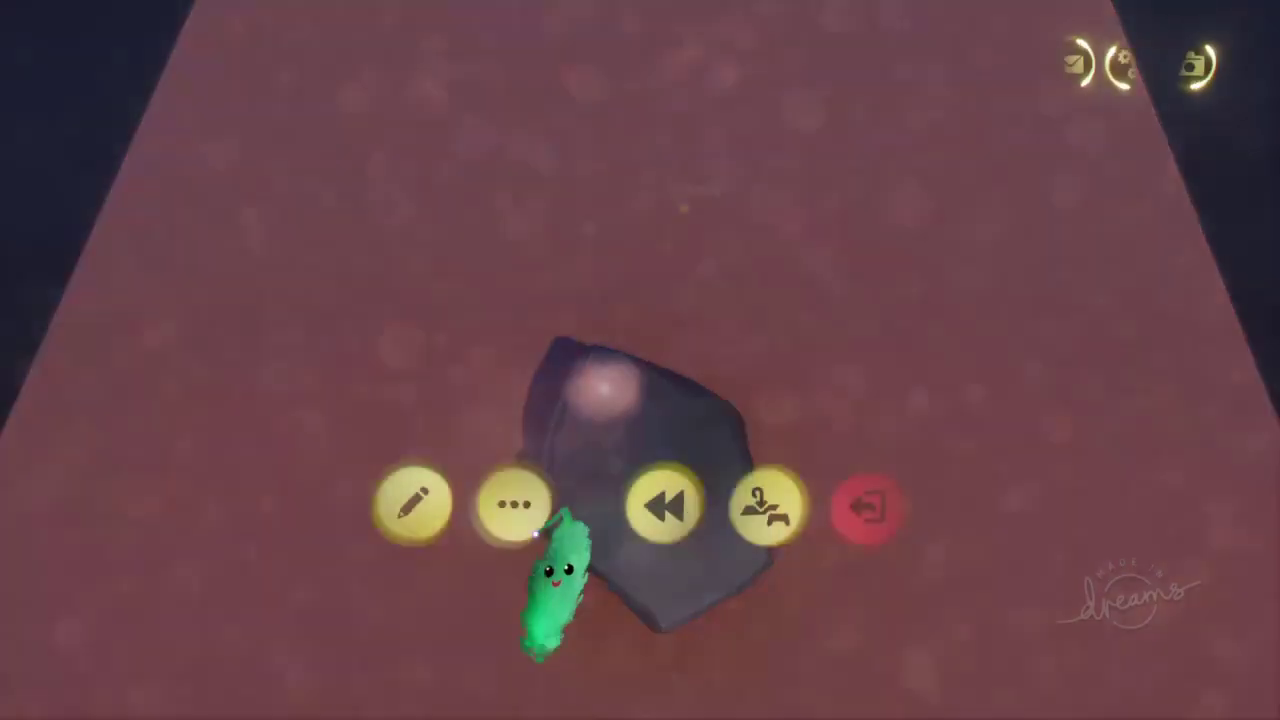
pyautogui.click(414, 508)
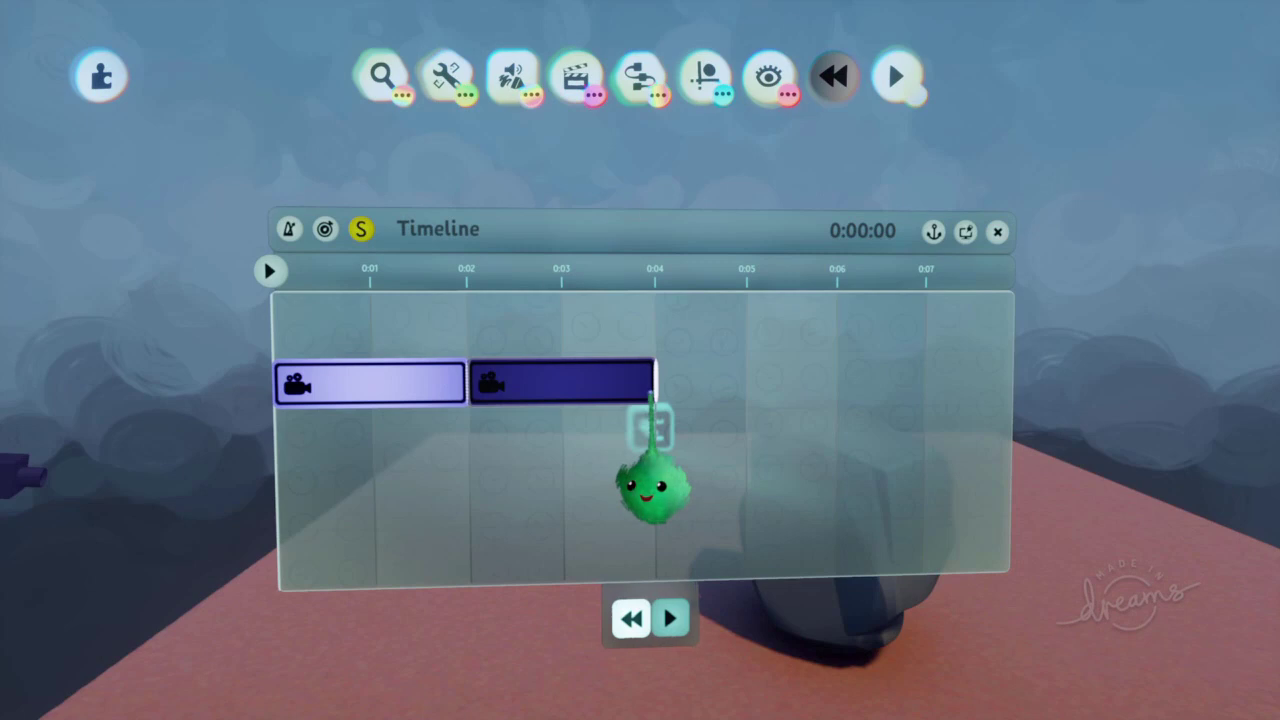
# Step: Stretch the second camera clip to about 0:07.5 on the timeline and play the scene to test it
pyautogui.moveTo(654, 386); pyautogui.dragTo(966, 388)
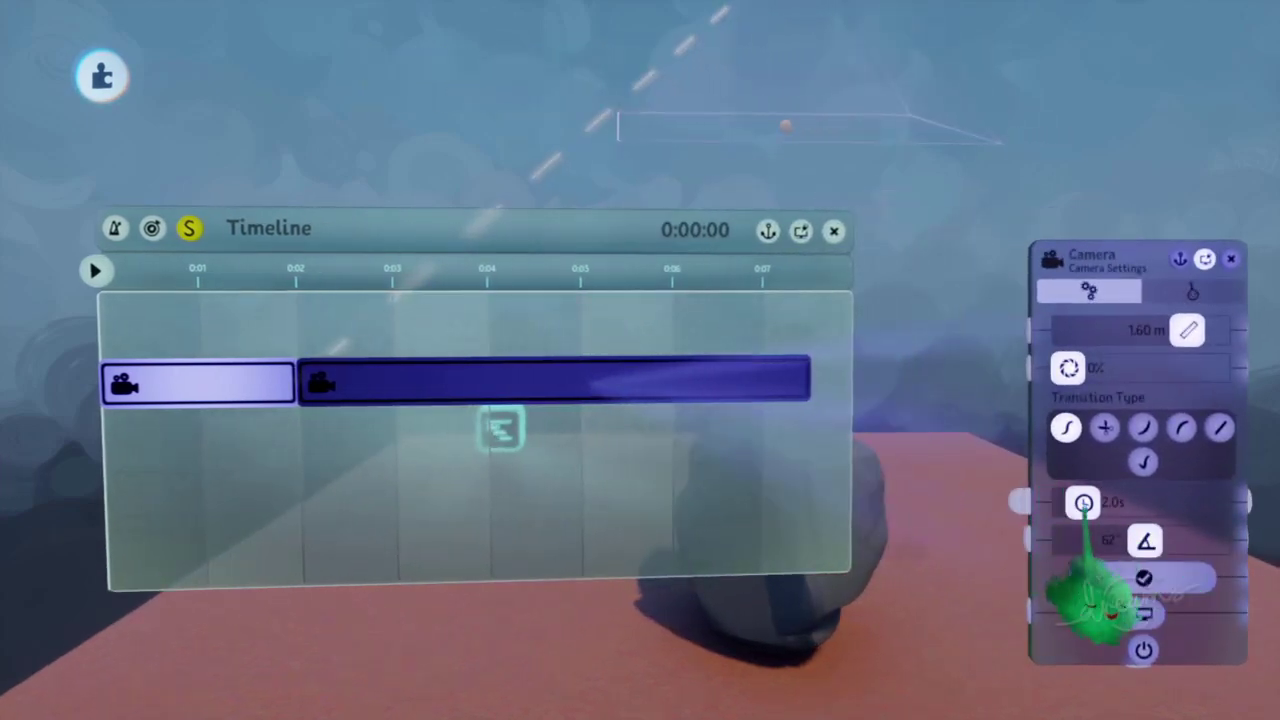
pyautogui.press('Escape')
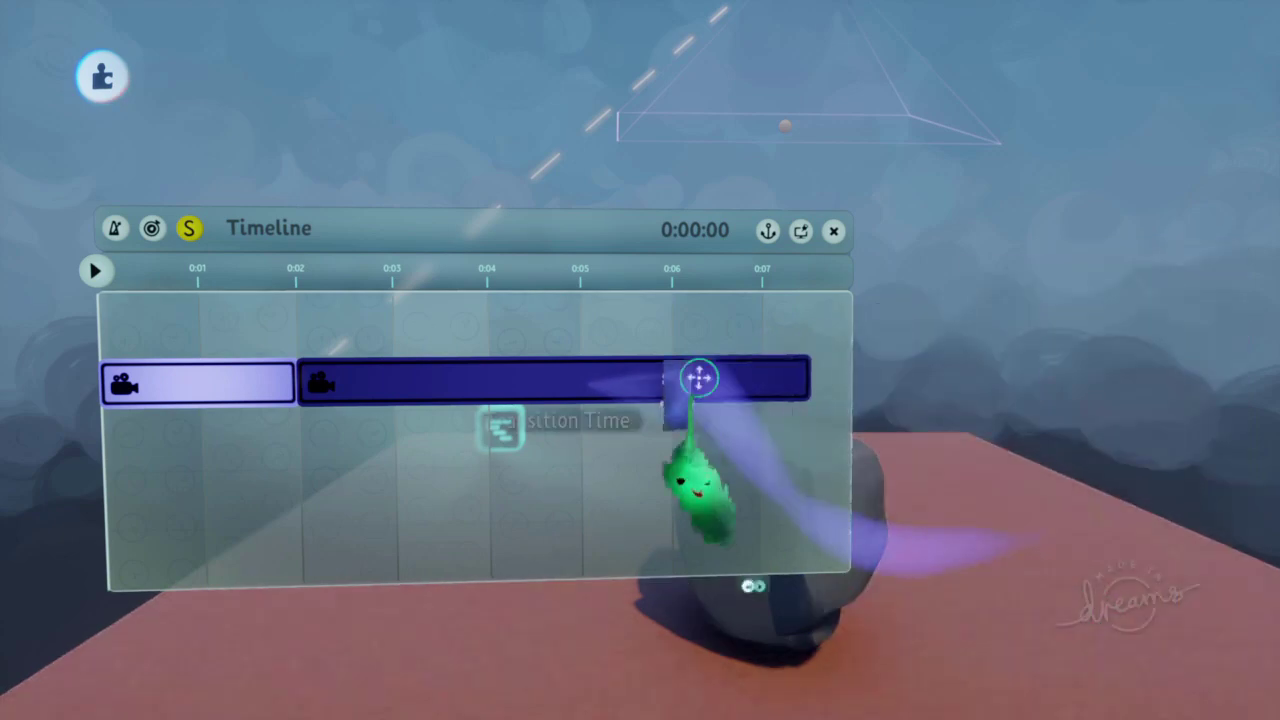
pyautogui.press('Escape')
pyautogui.click(468, 515)
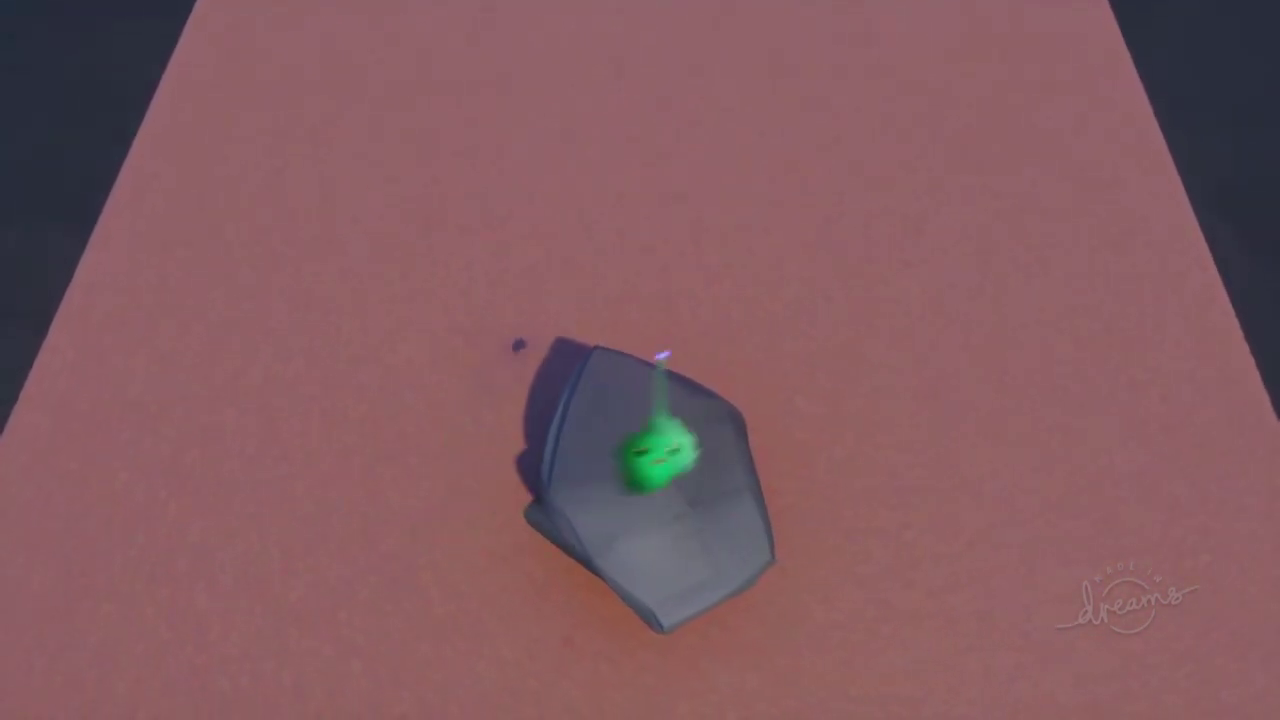
pyautogui.press('Escape')
pyautogui.click(412, 507)
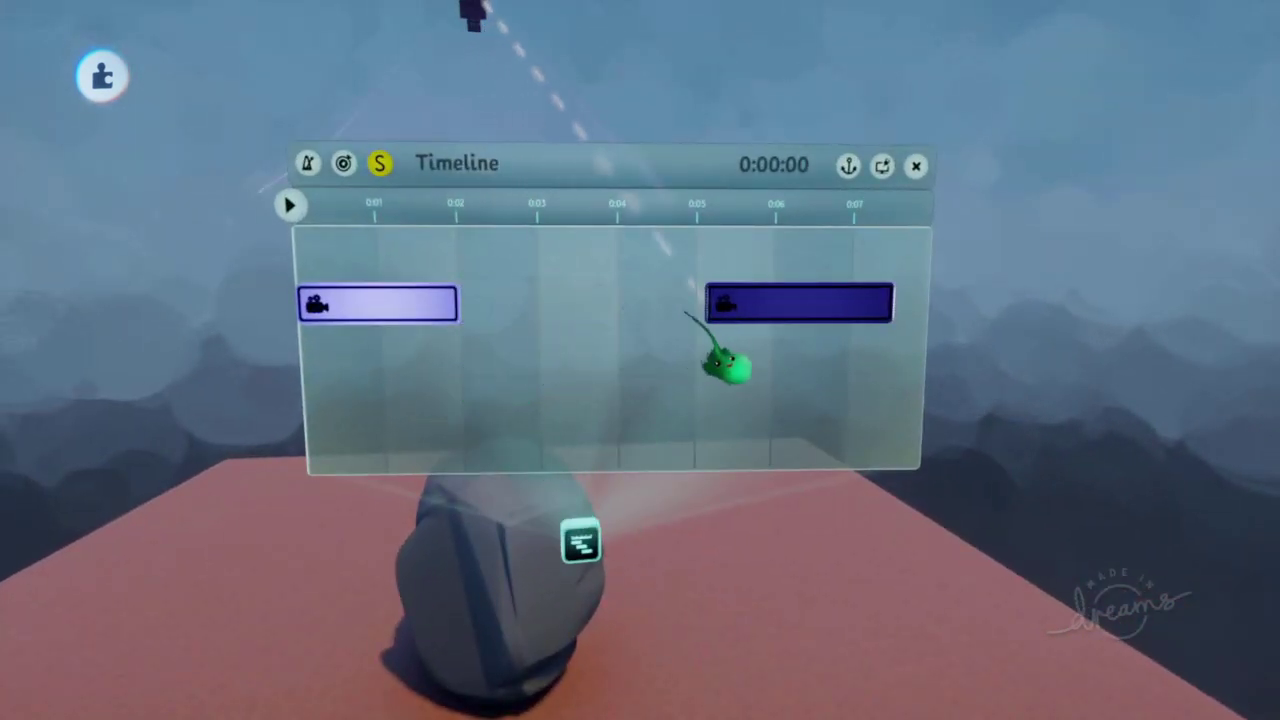
# Step: Clone a camera clip into the gap between the existing two, aim it at the rock, and reframe the last camera from above
pyautogui.moveTo(582, 304); pyautogui.dragTo(606, 318)
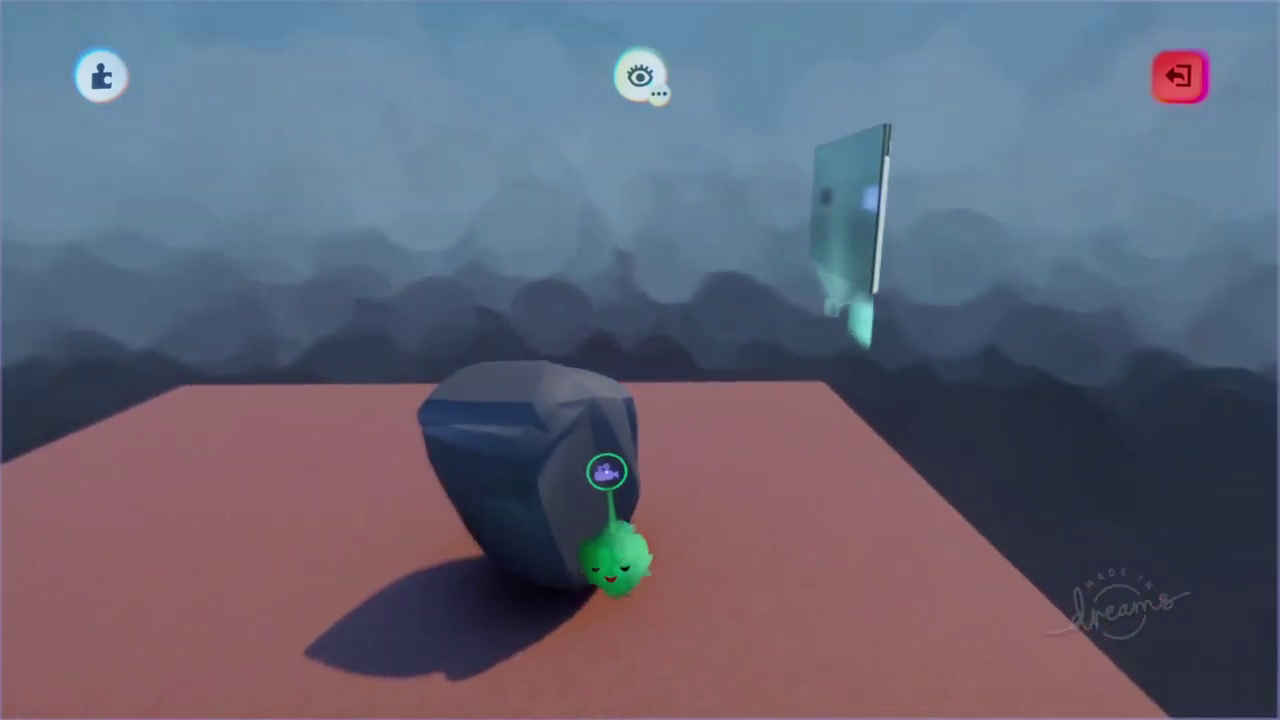
pyautogui.press('Escape')
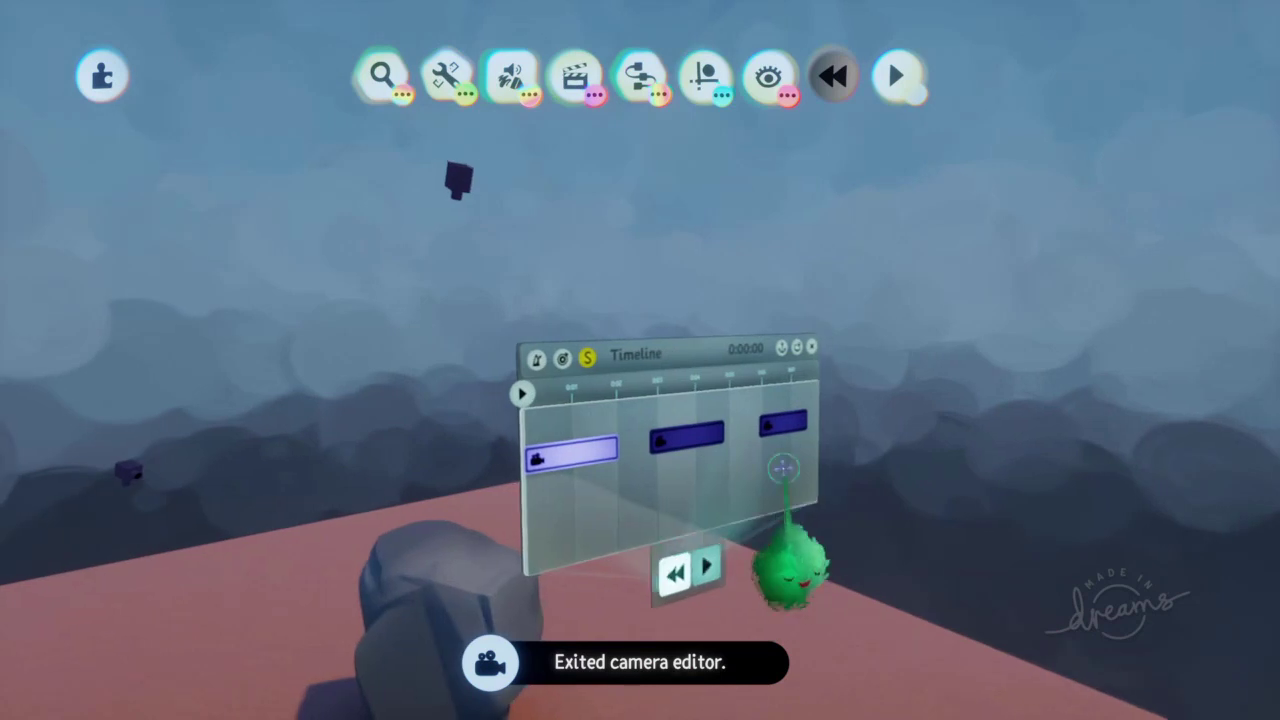
pyautogui.click(777, 424)
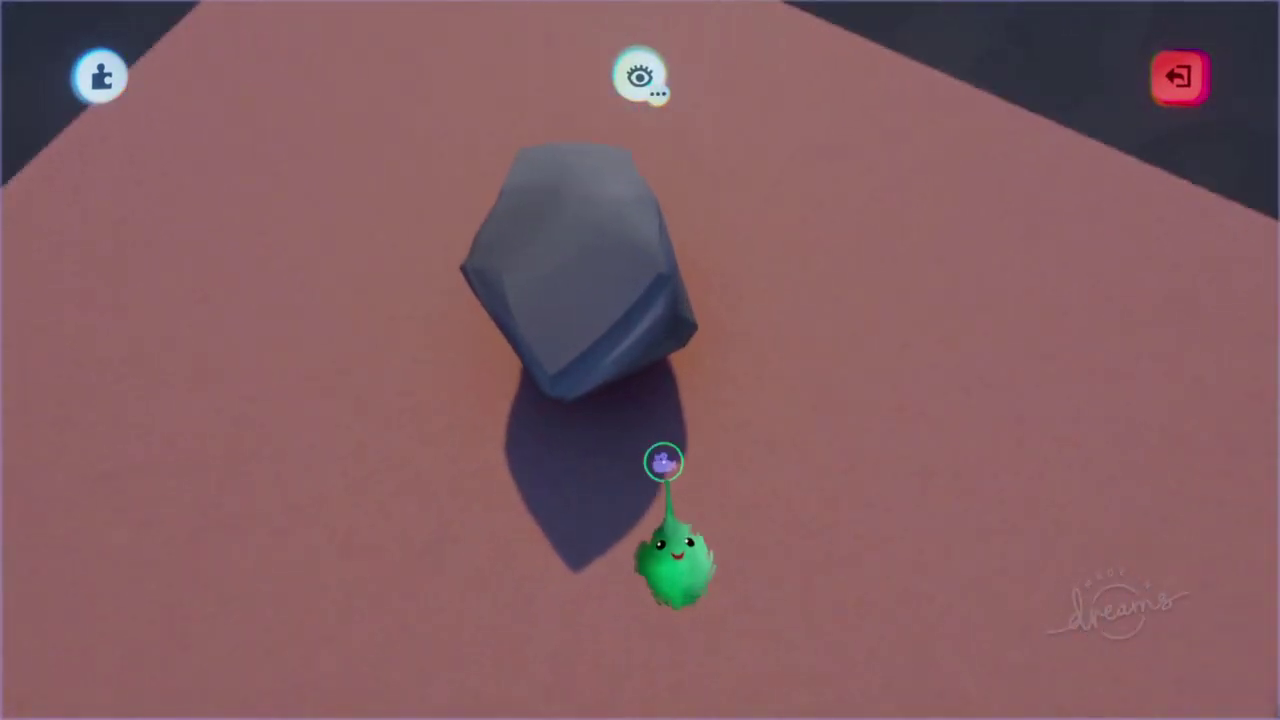
pyautogui.press('Escape')
# Step: Line up the middle and last camera clips end to end after the first, starting at 0:02 and about 0:04
pyautogui.moveTo(747, 480); pyautogui.dragTo(638, 299, button='middle')
pyautogui.moveTo(704, 285); pyautogui.dragTo(637, 289)
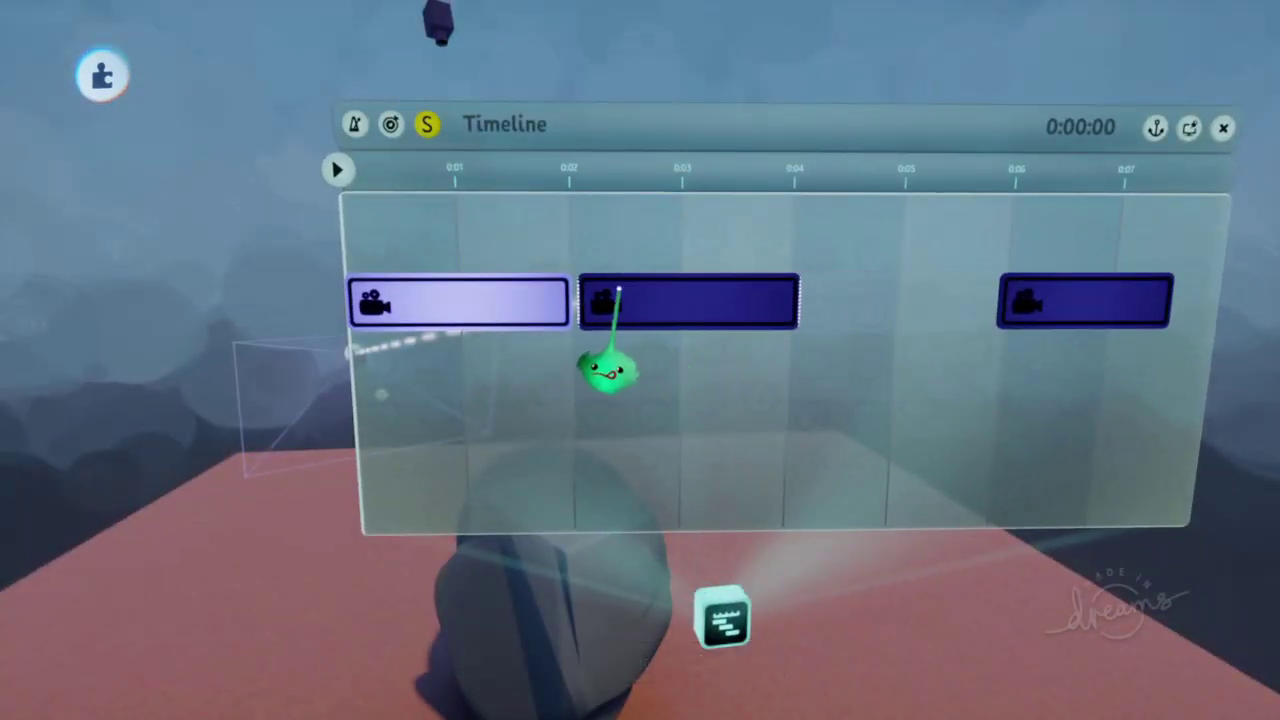
pyautogui.moveTo(1055, 300); pyautogui.dragTo(843, 294)
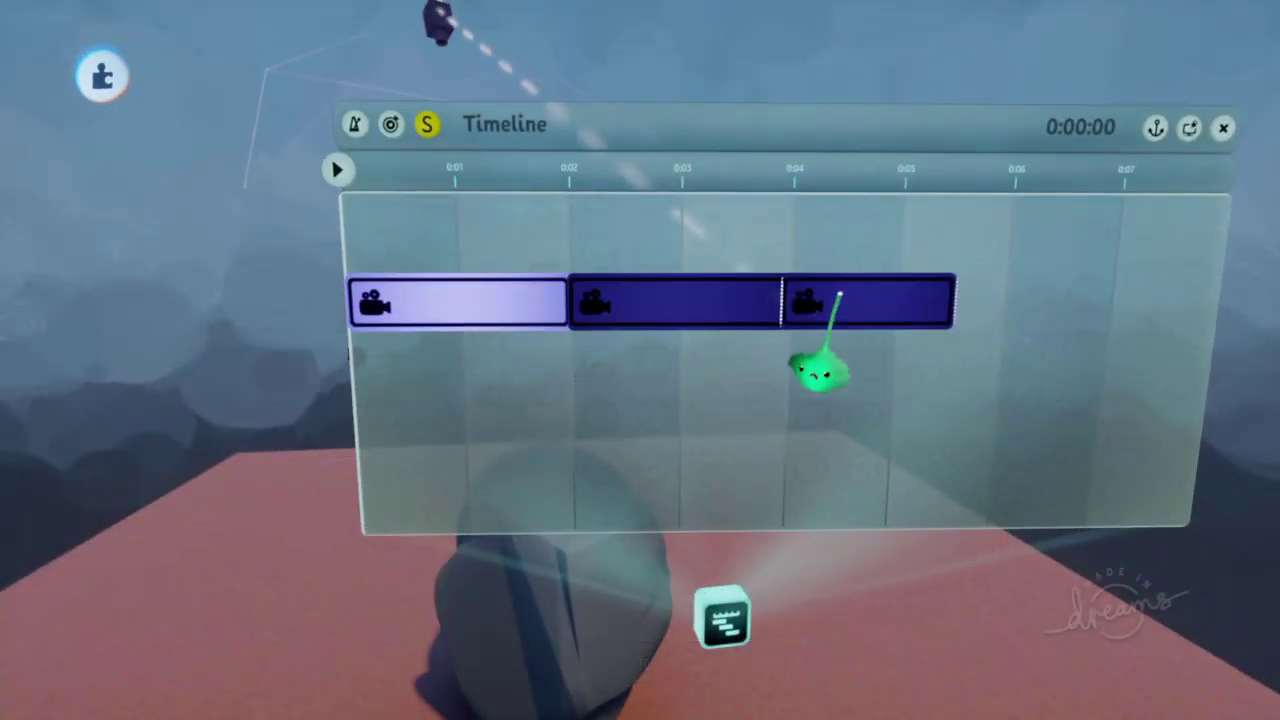
# Step: Play the scene to review the three-camera sequence, and return to editing
pyautogui.press('Escape')
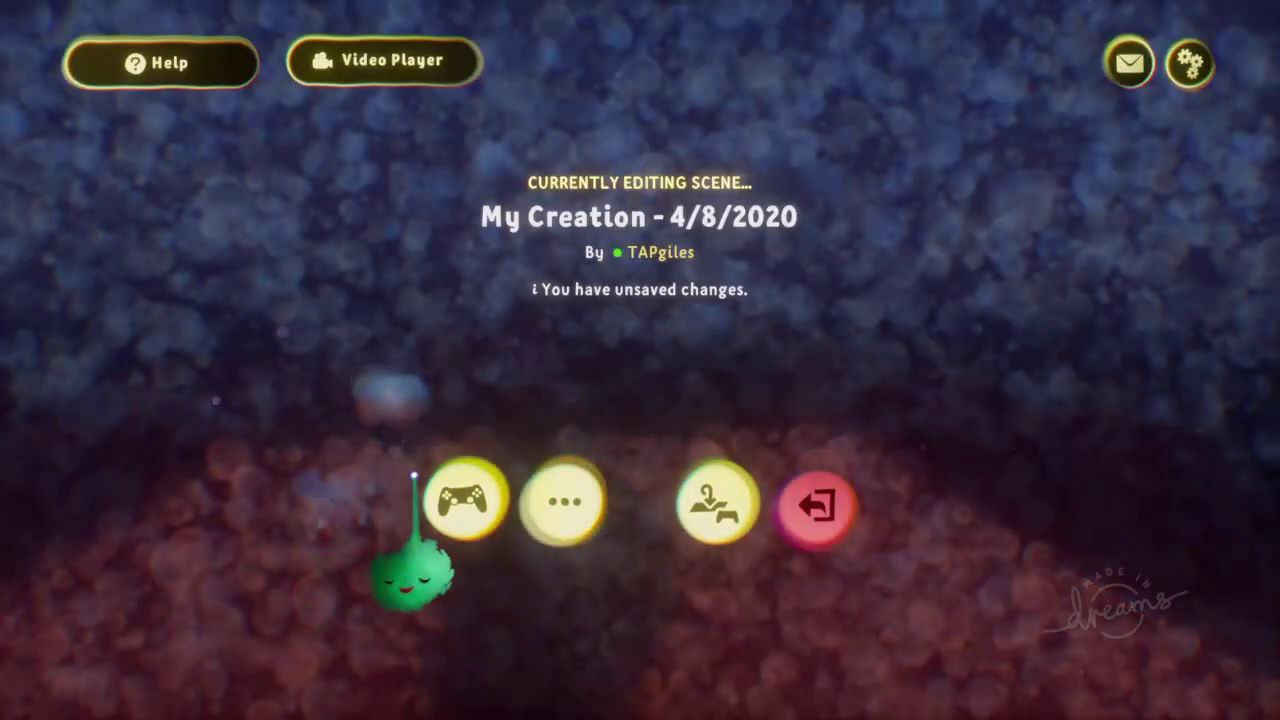
pyautogui.click(461, 503)
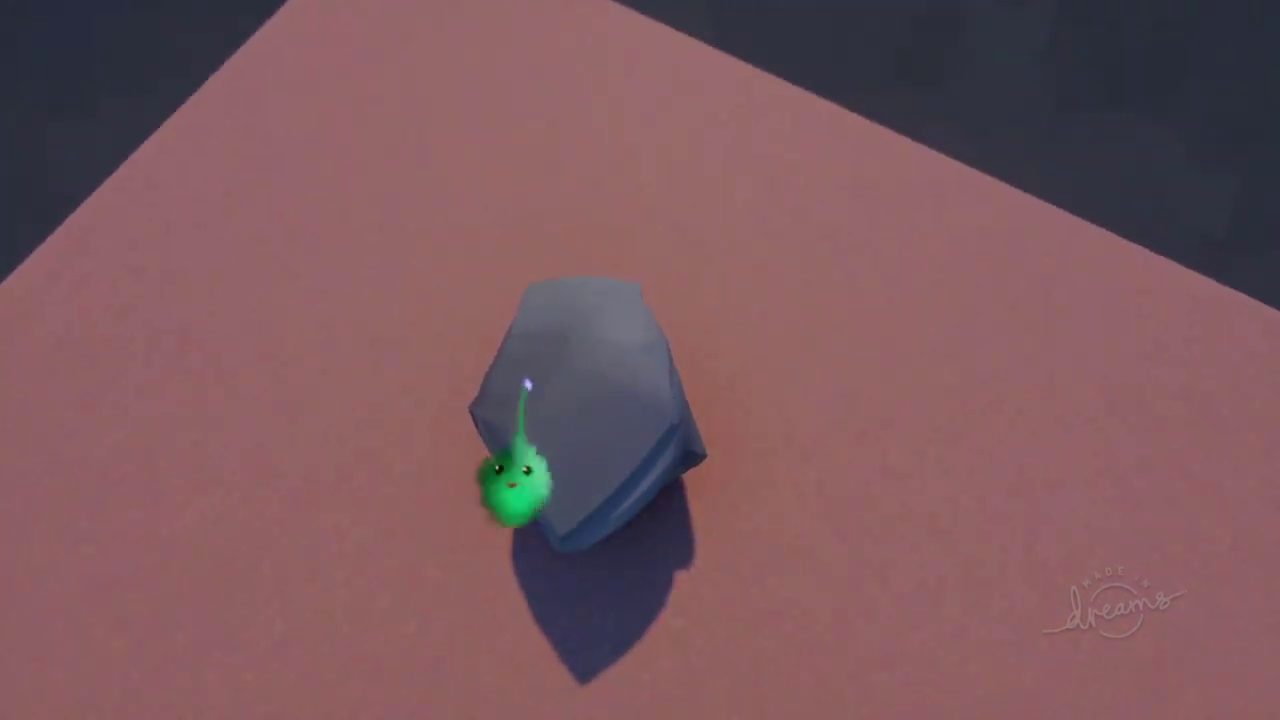
pyautogui.press('Escape')
pyautogui.click(415, 500)
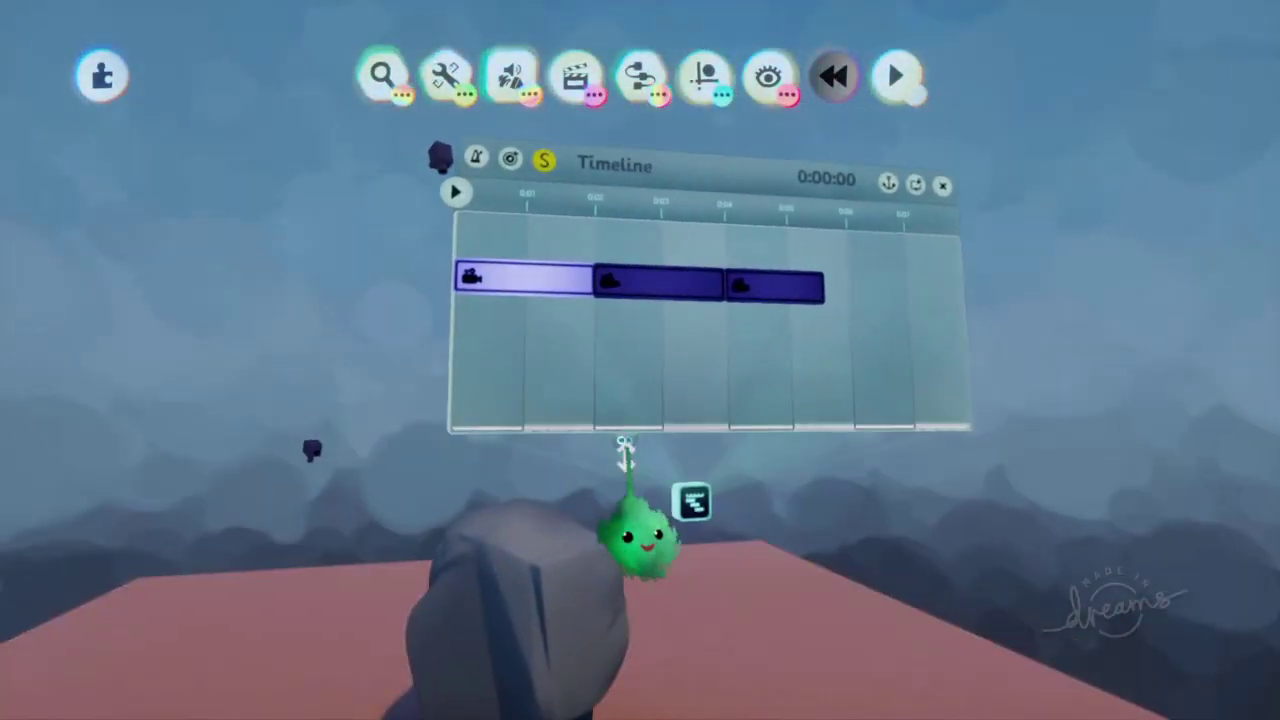
# Step: Stagger the three camera clips on separate rows so they overlap, ending at about 0:06, and play the scene to test the transitions
pyautogui.click(592, 257)
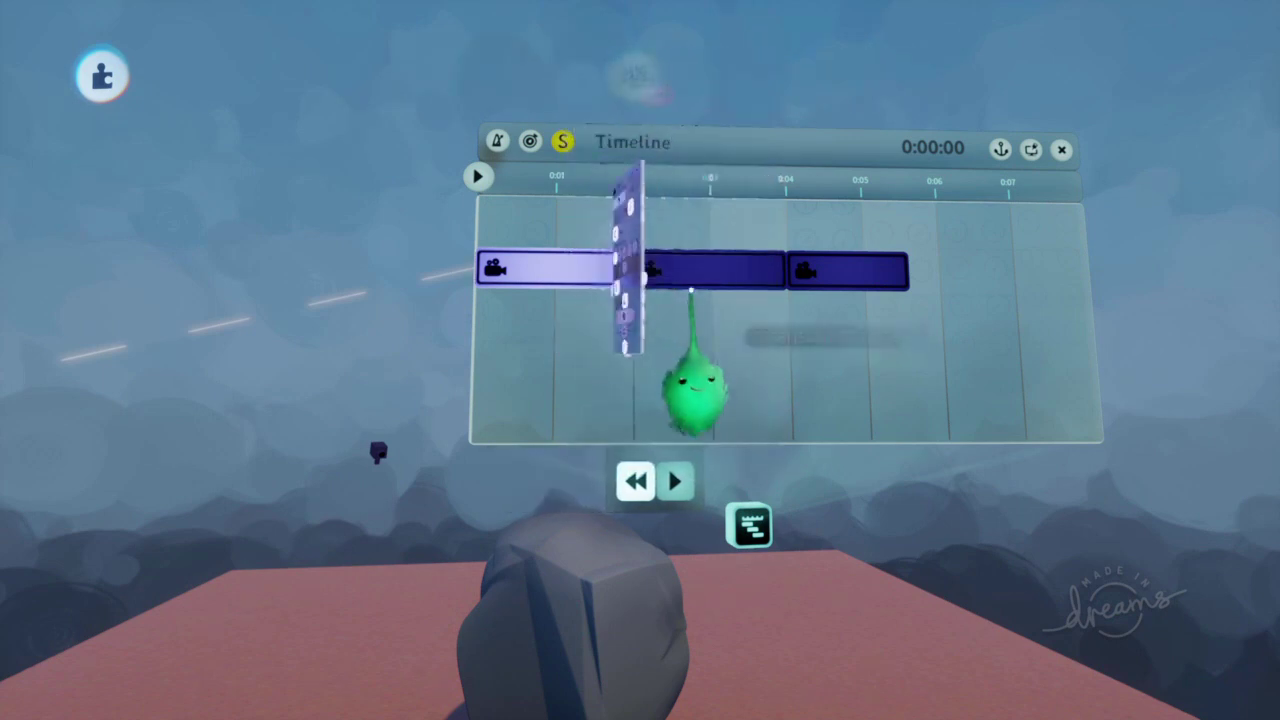
pyautogui.press('Escape')
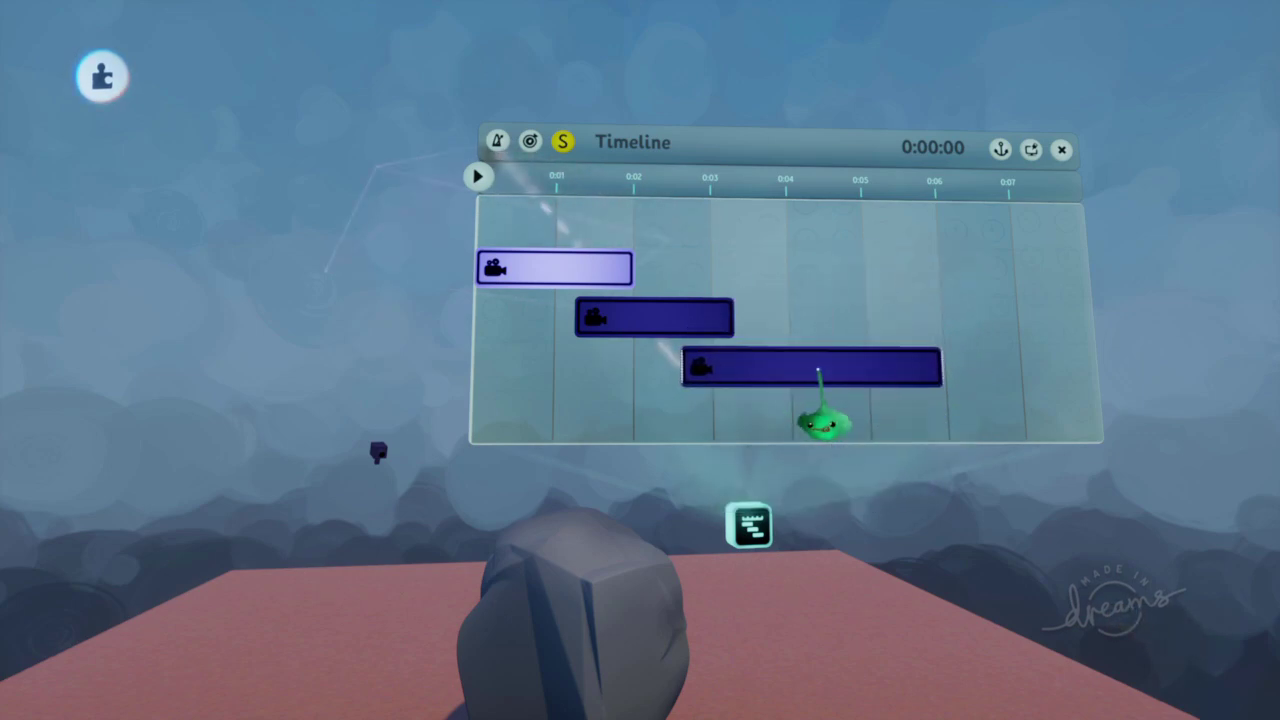
pyautogui.press('Escape')
pyautogui.click(460, 498)
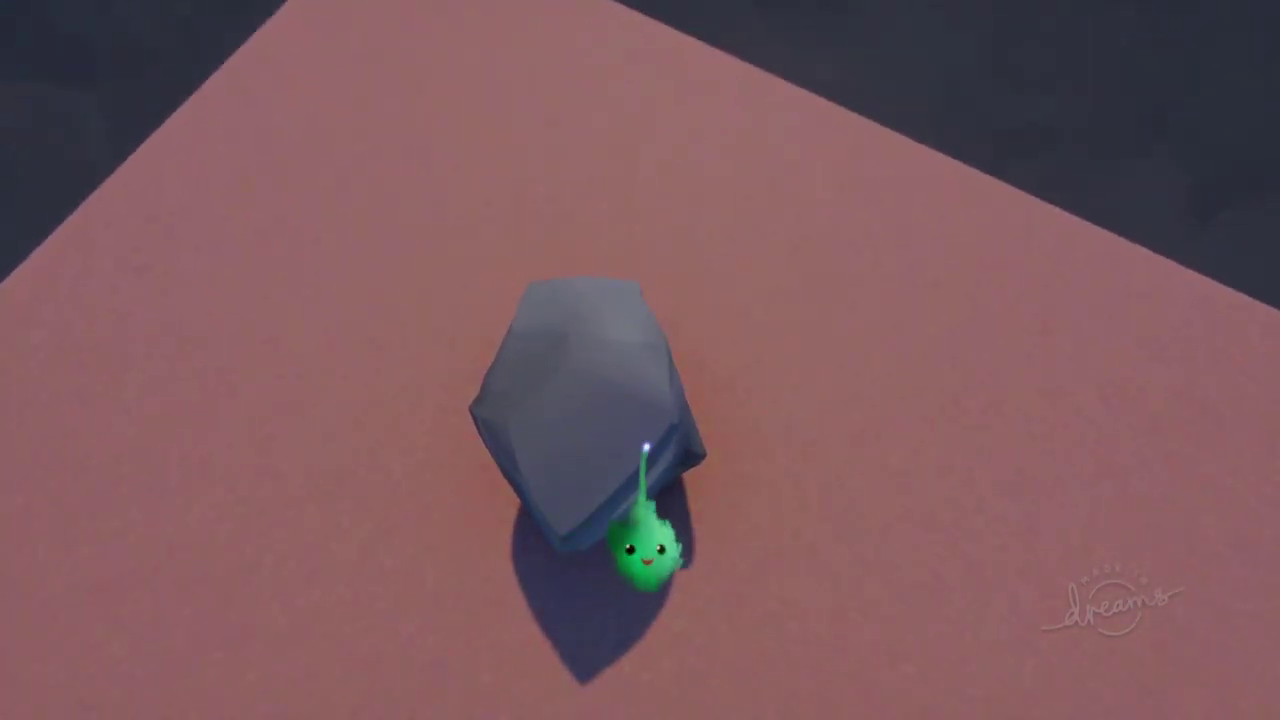
pyautogui.press('Escape')
pyautogui.click(411, 505)
pyautogui.moveTo(763, 549); pyautogui.dragTo(560, 417, button='middle')
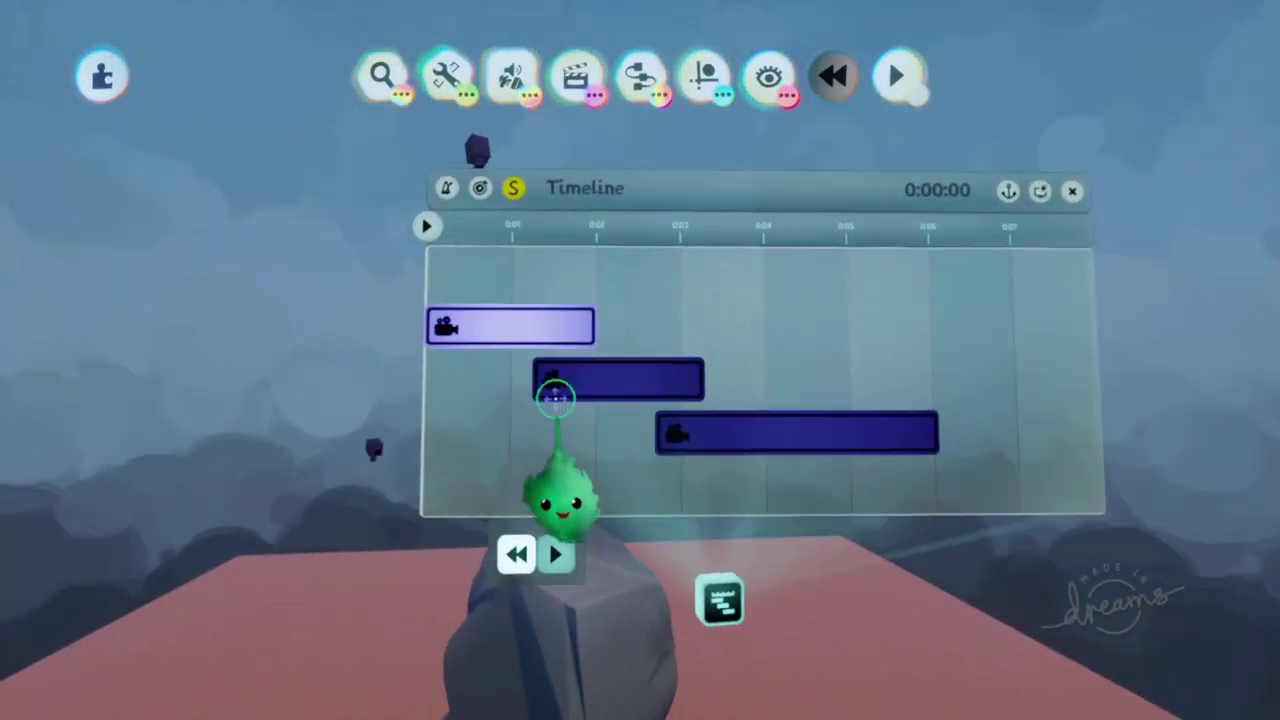
# Step: Check the transition time in the middle camera clip's settings, and close them again
pyautogui.moveTo(460, 441); pyautogui.dragTo(526, 431, button='middle')
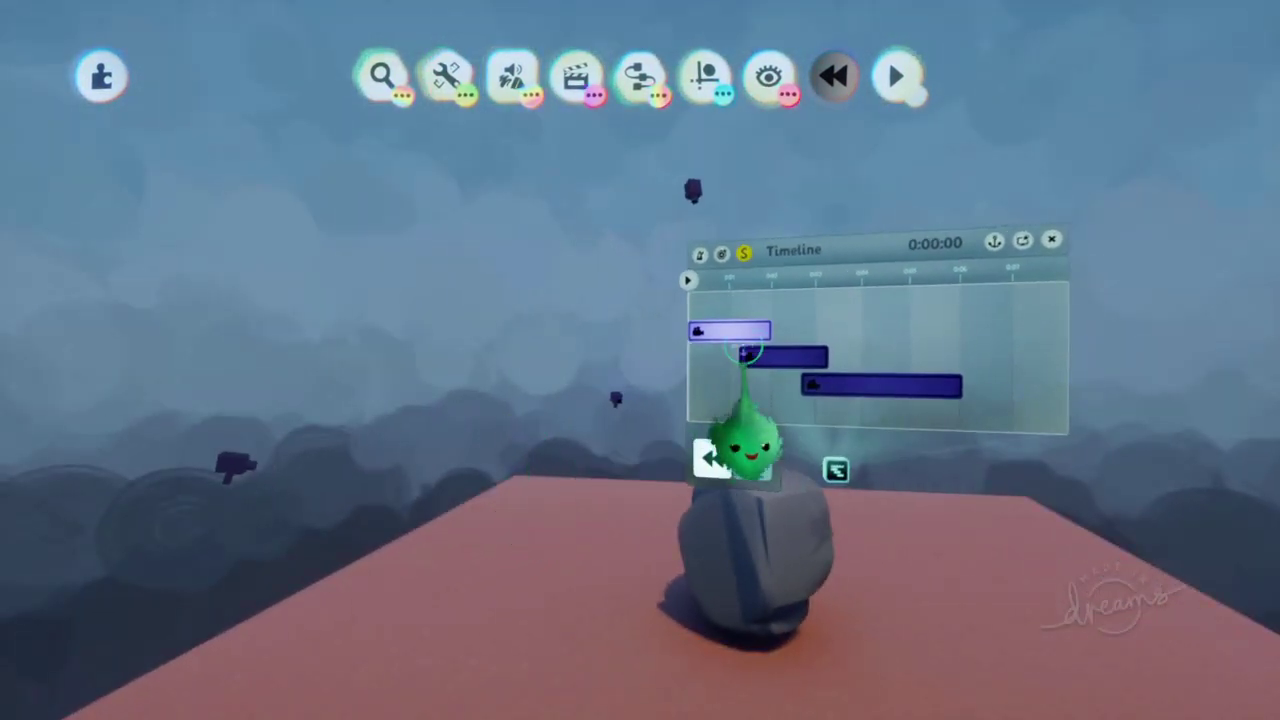
pyautogui.click(756, 355)
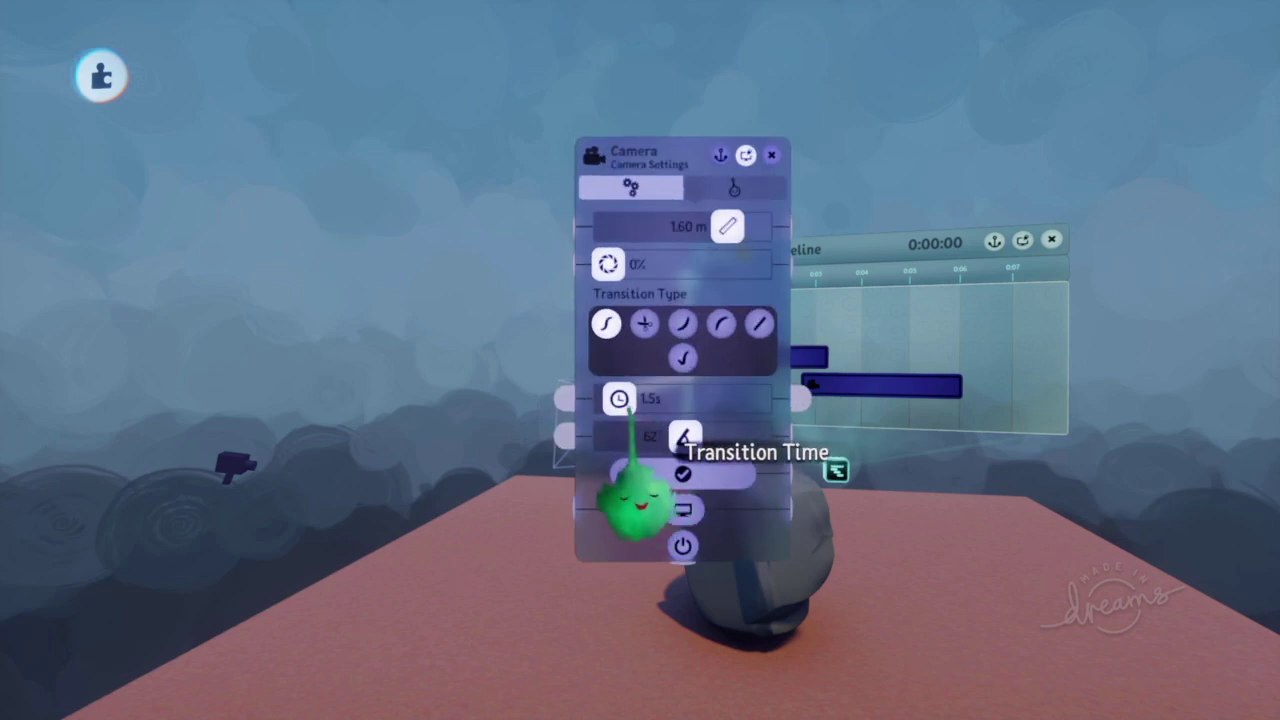
pyautogui.press('Escape')
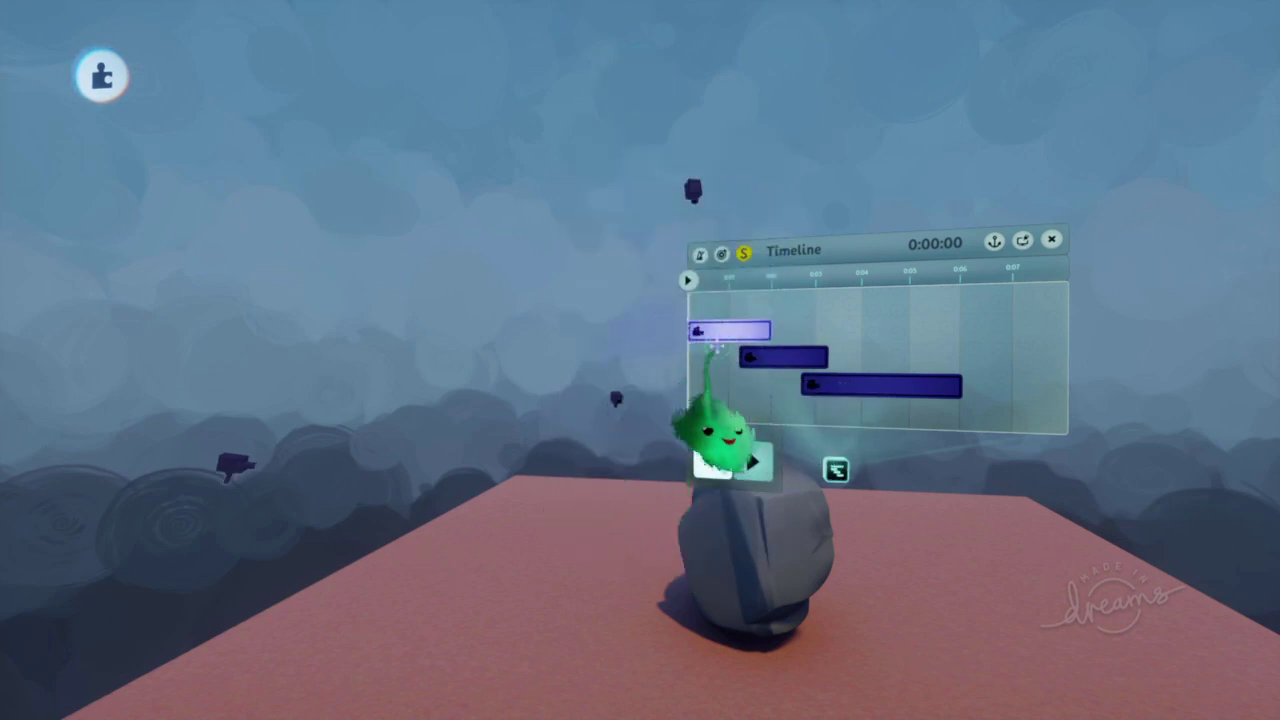
# Step: Set the timeline window to stay fixed on screen while the view moves around the rock
pyautogui.moveTo(694, 349); pyautogui.dragTo(724, 360, button='middle')
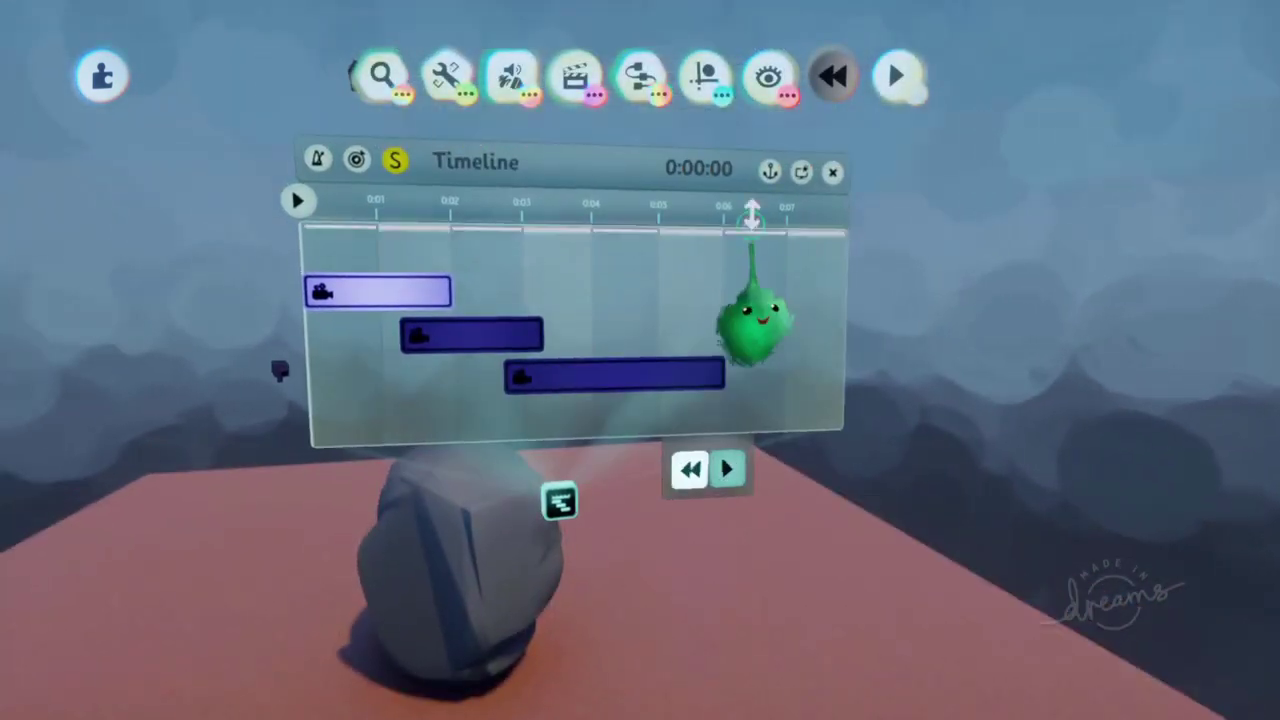
pyautogui.click(805, 171)
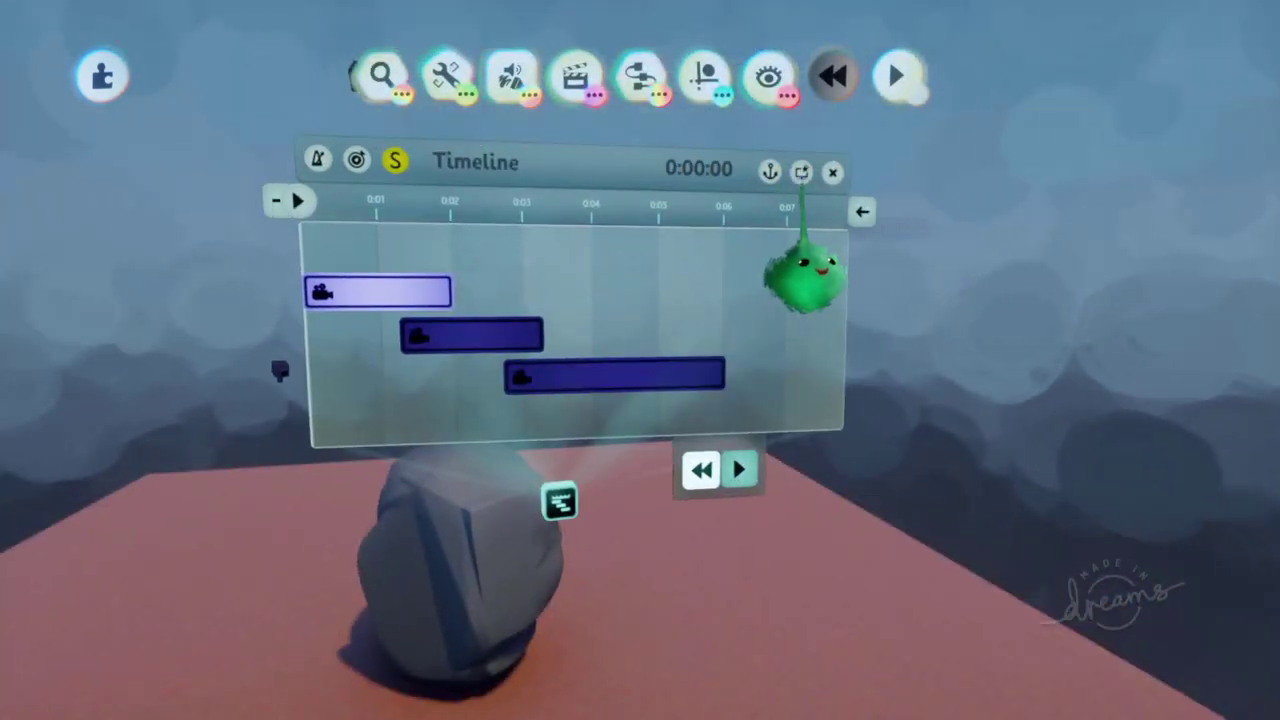
pyautogui.moveTo(629, 272); pyautogui.dragTo(665, 435, button='middle')
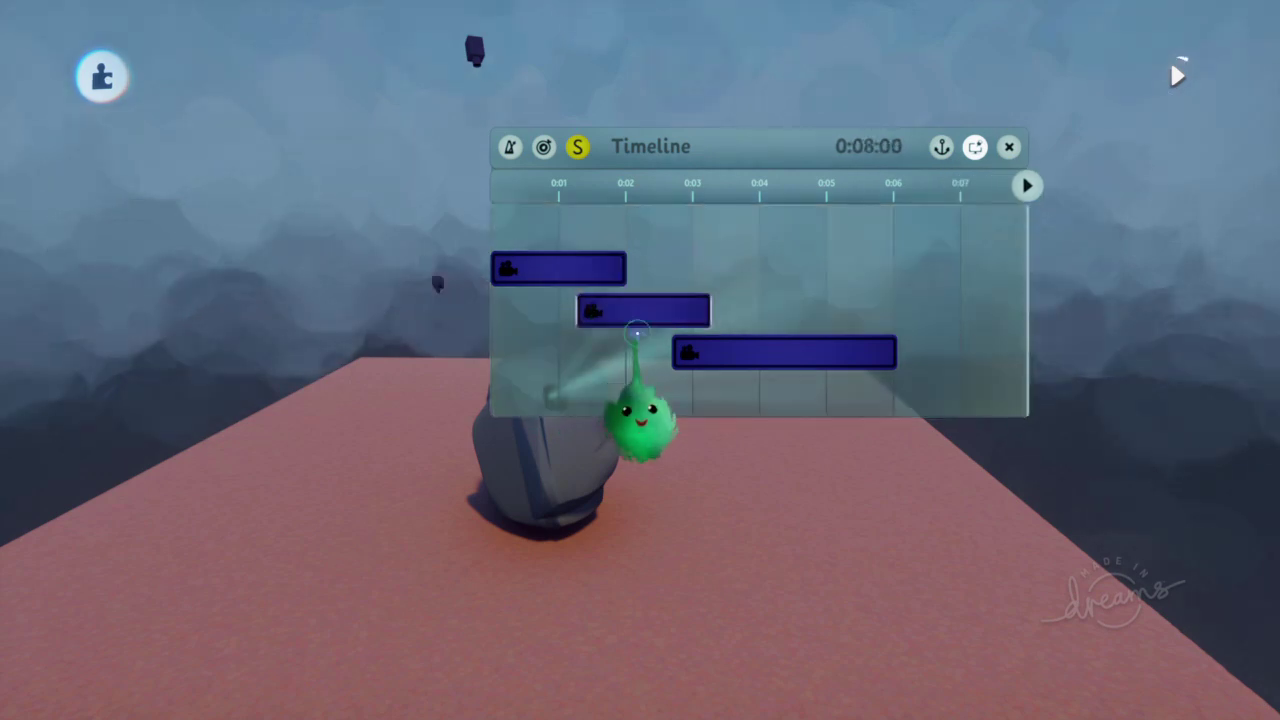
# Step: Set linear transitions on the middle and first camera clips, with transition times of 2.1 s and 2.0 s
pyautogui.click(610, 305)
pyautogui.moveTo(690, 350); pyautogui.dragTo(384, 350)
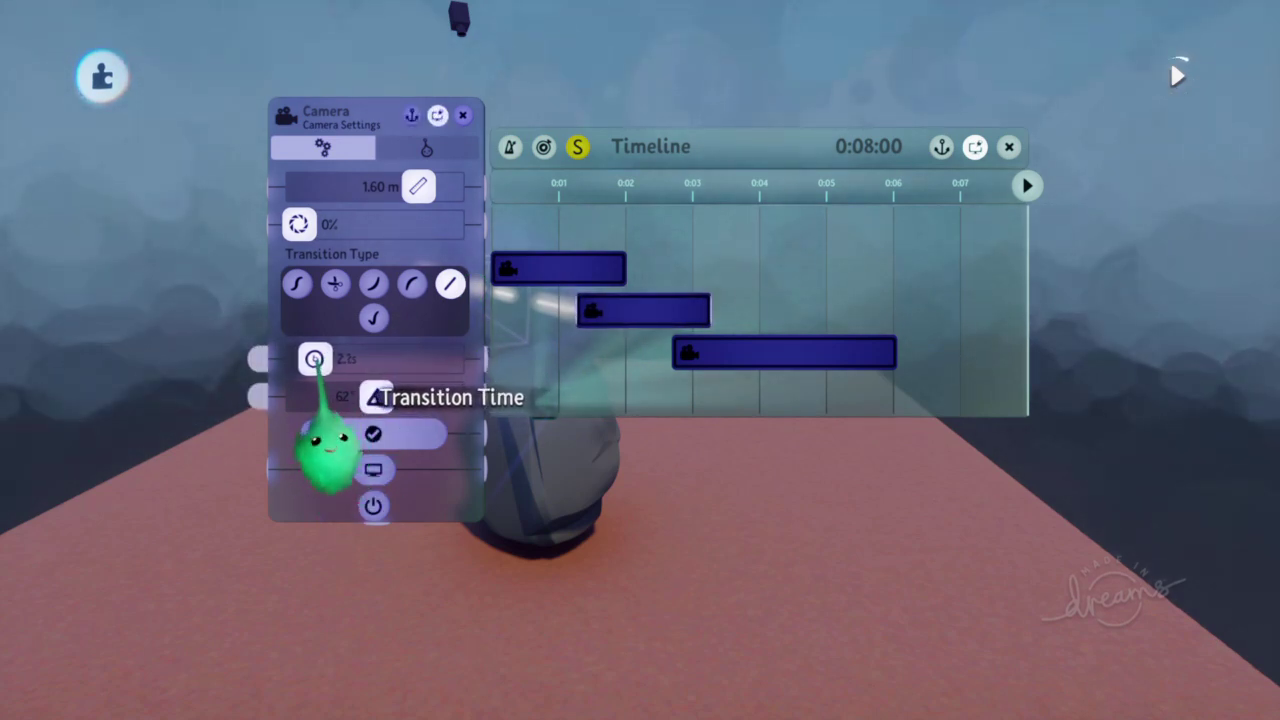
pyautogui.press('Escape')
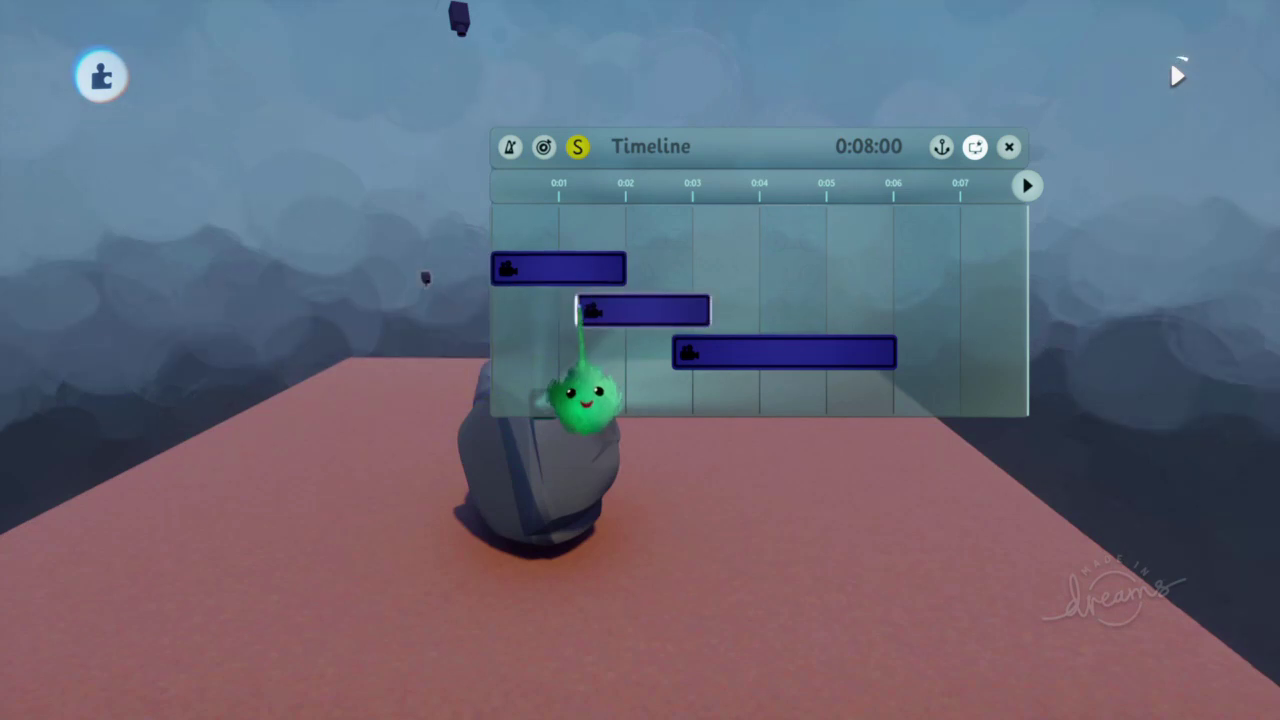
pyautogui.click(566, 275)
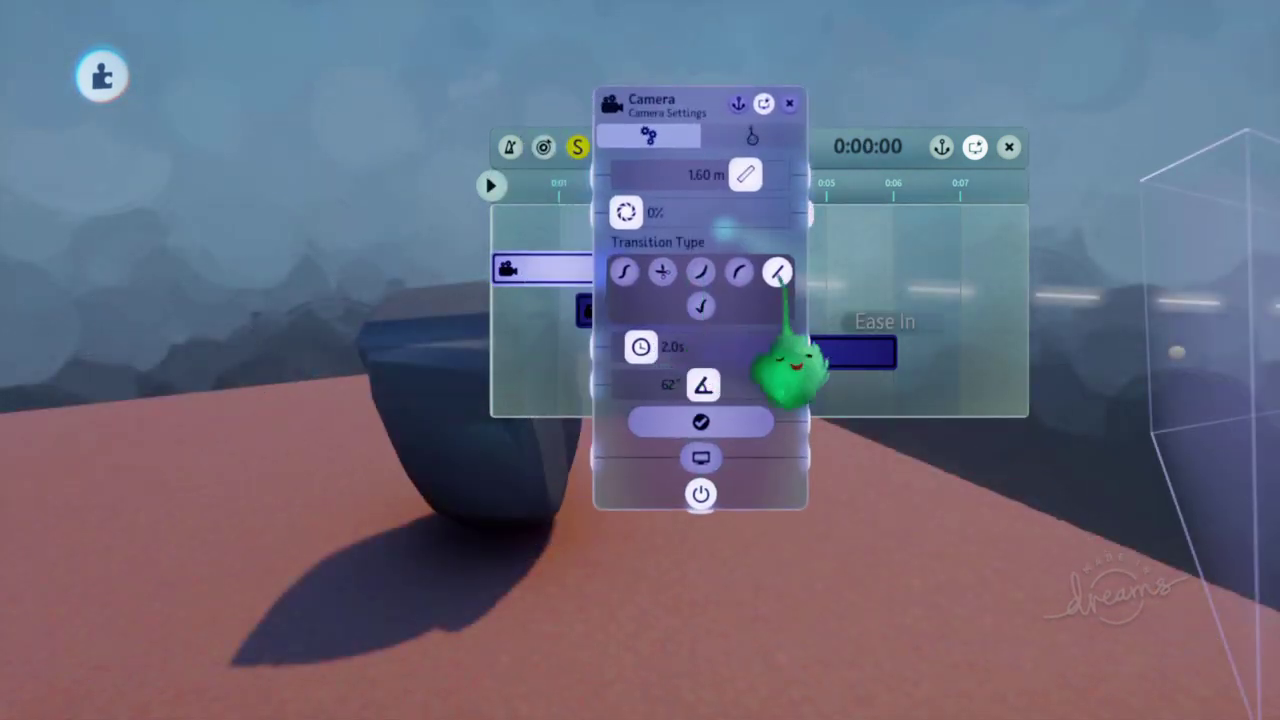
pyautogui.press('Escape')
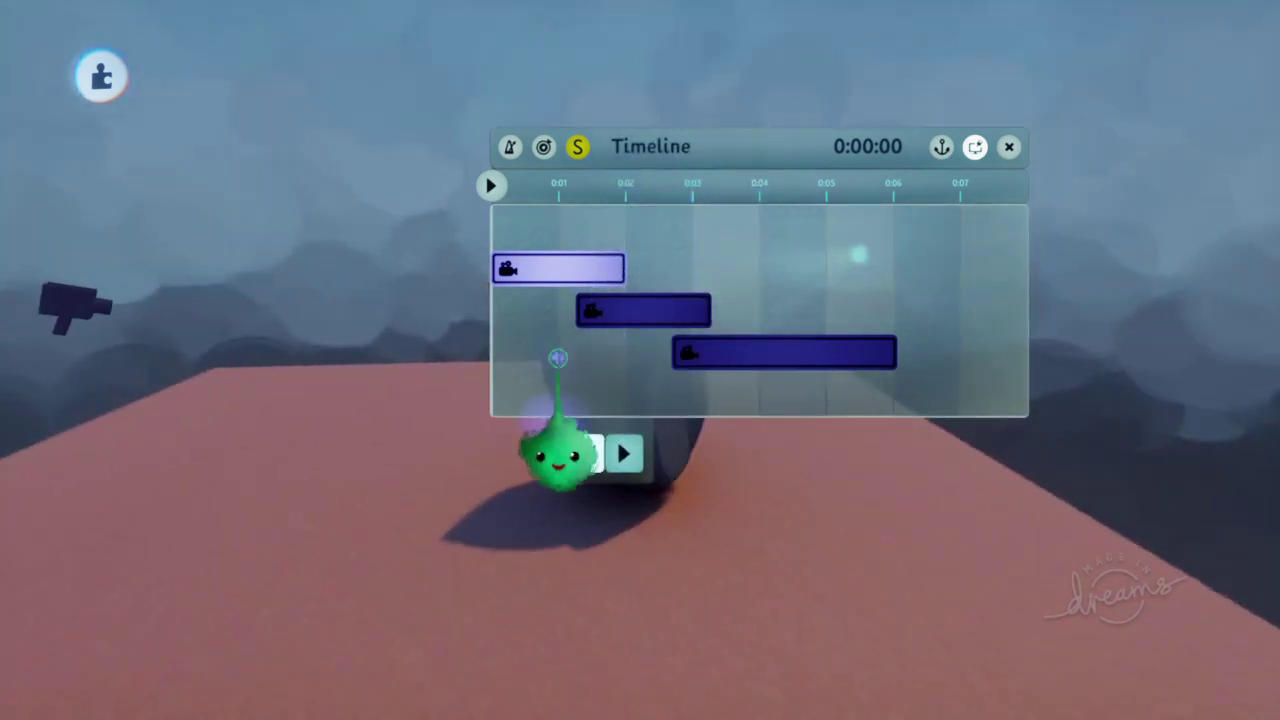
# Step: Move the timeline window aside, play the scene to review the linear camera transitions, and return to editing
pyautogui.moveTo(546, 354); pyautogui.dragTo(758, 331)
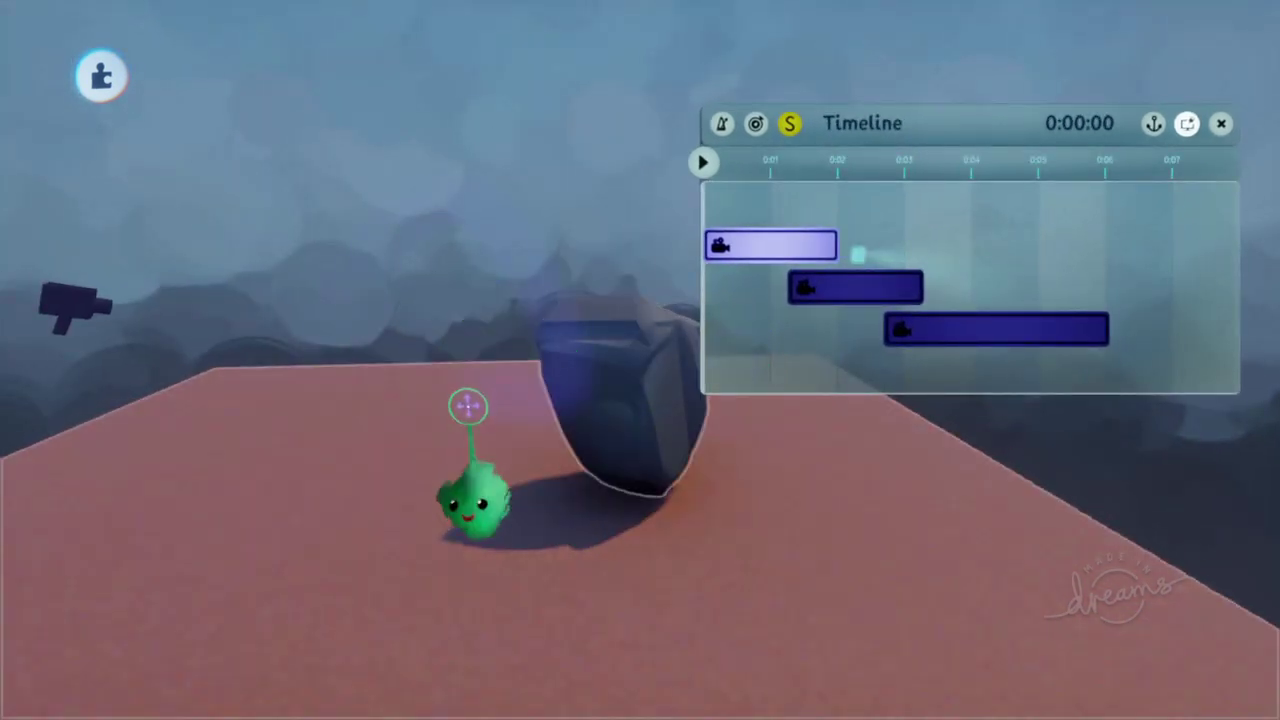
pyautogui.press('Escape')
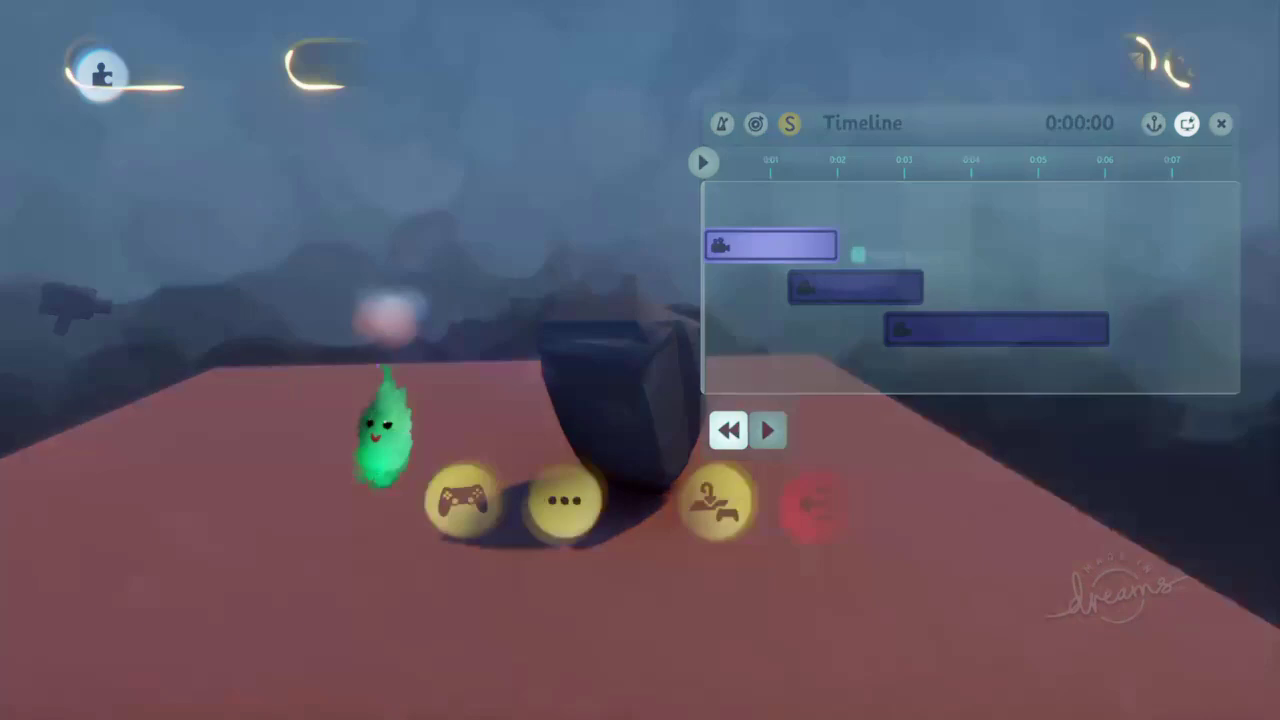
pyautogui.click(463, 501)
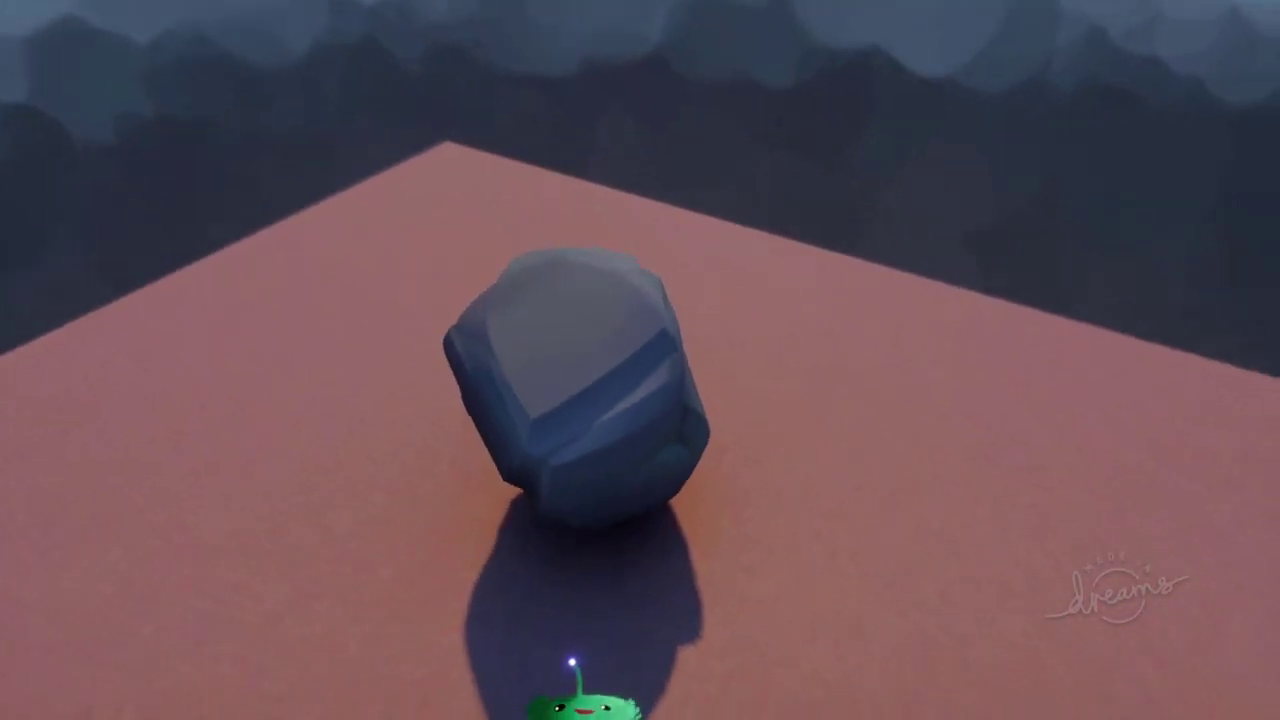
pyautogui.press('Escape')
pyautogui.click(412, 503)
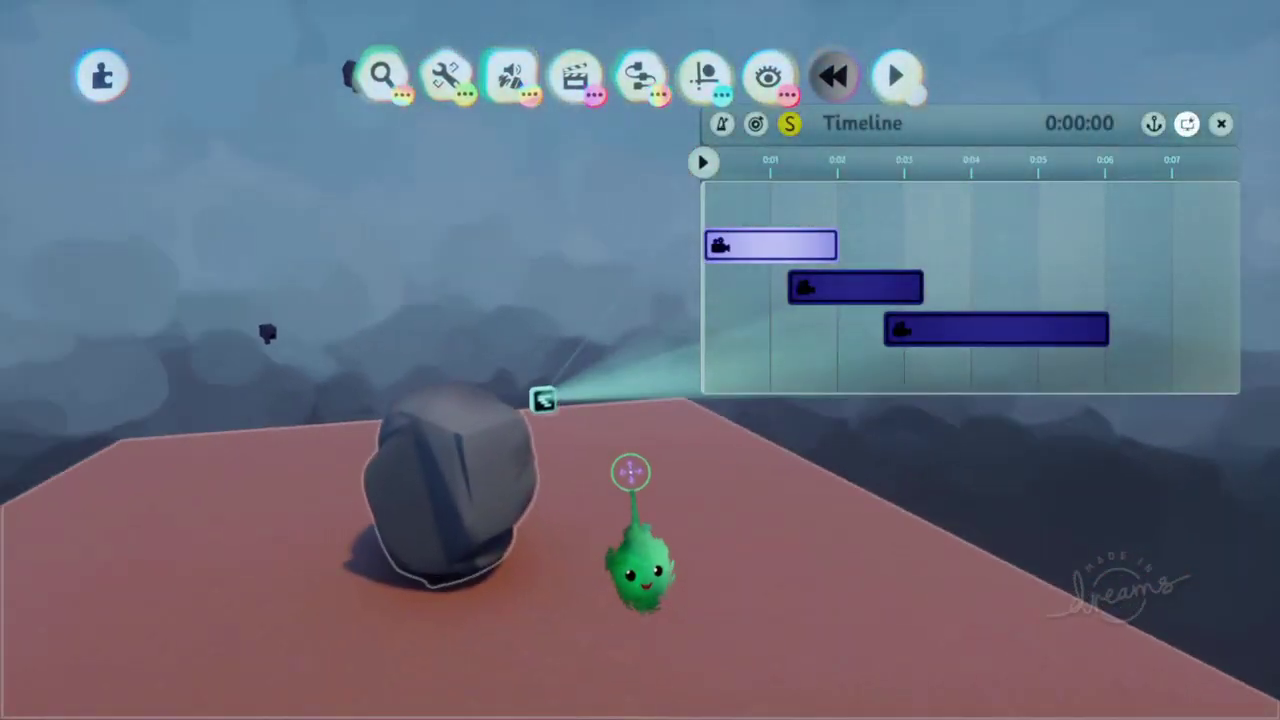
# Step: Delete the extra camera clips and stretch the single remaining one from the timeline's start to almost 0:08
pyautogui.moveTo(788, 349); pyautogui.dragTo(521, 385)
pyautogui.press('Delete')
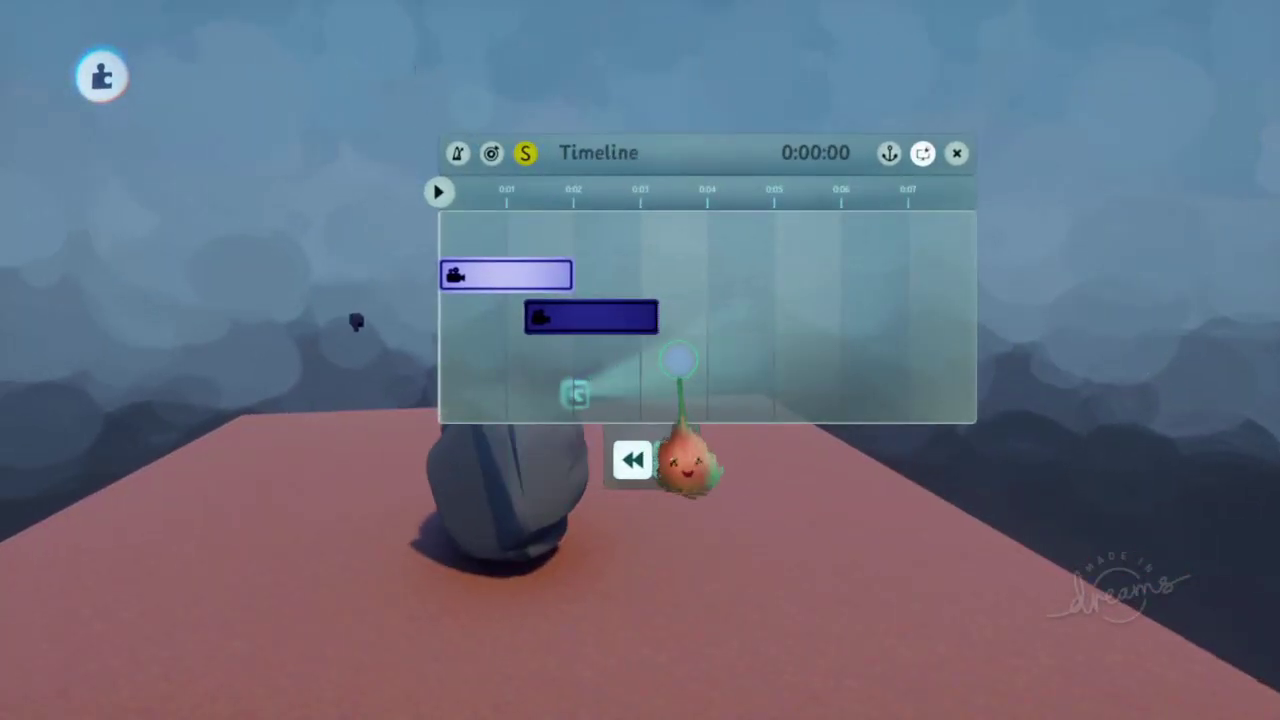
pyautogui.moveTo(562, 279); pyautogui.dragTo(952, 319)
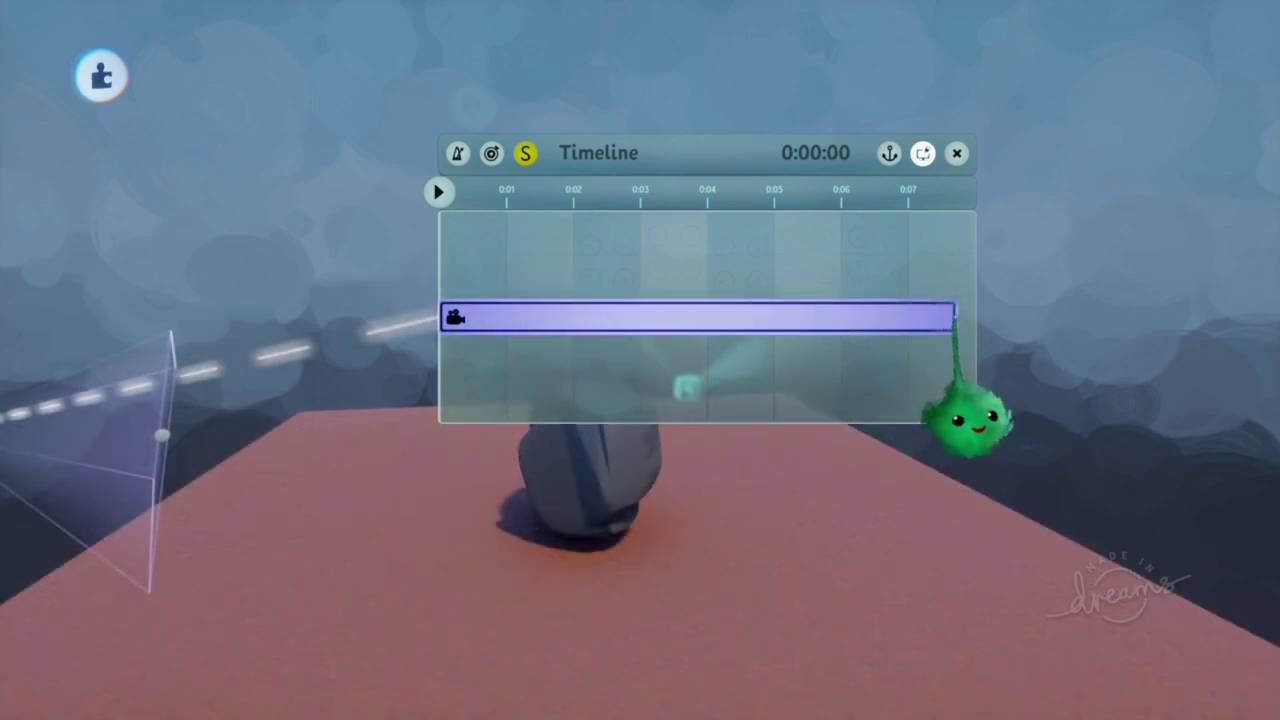
# Step: Animate the camera with one keyframe at the timeline's start and a second at about 0:02 that records a moved camera position
pyautogui.click(576, 78)
pyautogui.click(546, 141)
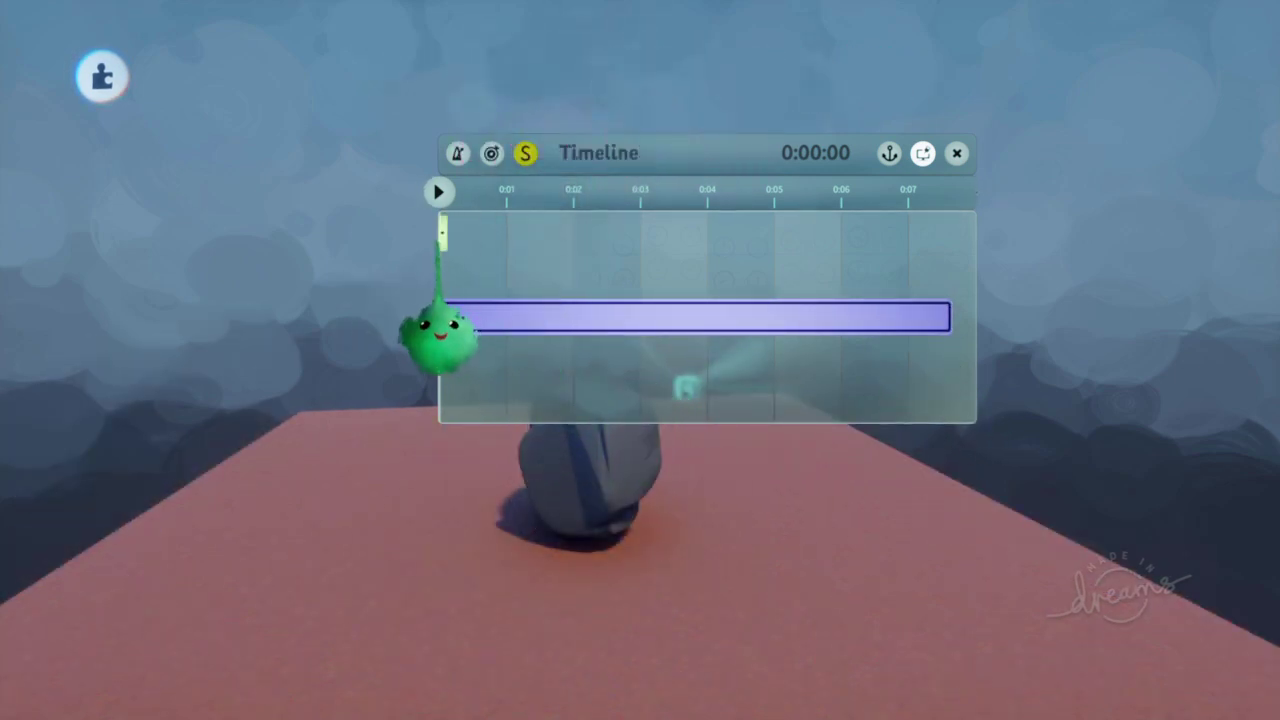
pyautogui.click(439, 240)
pyautogui.moveTo(517, 341); pyautogui.dragTo(880, 381)
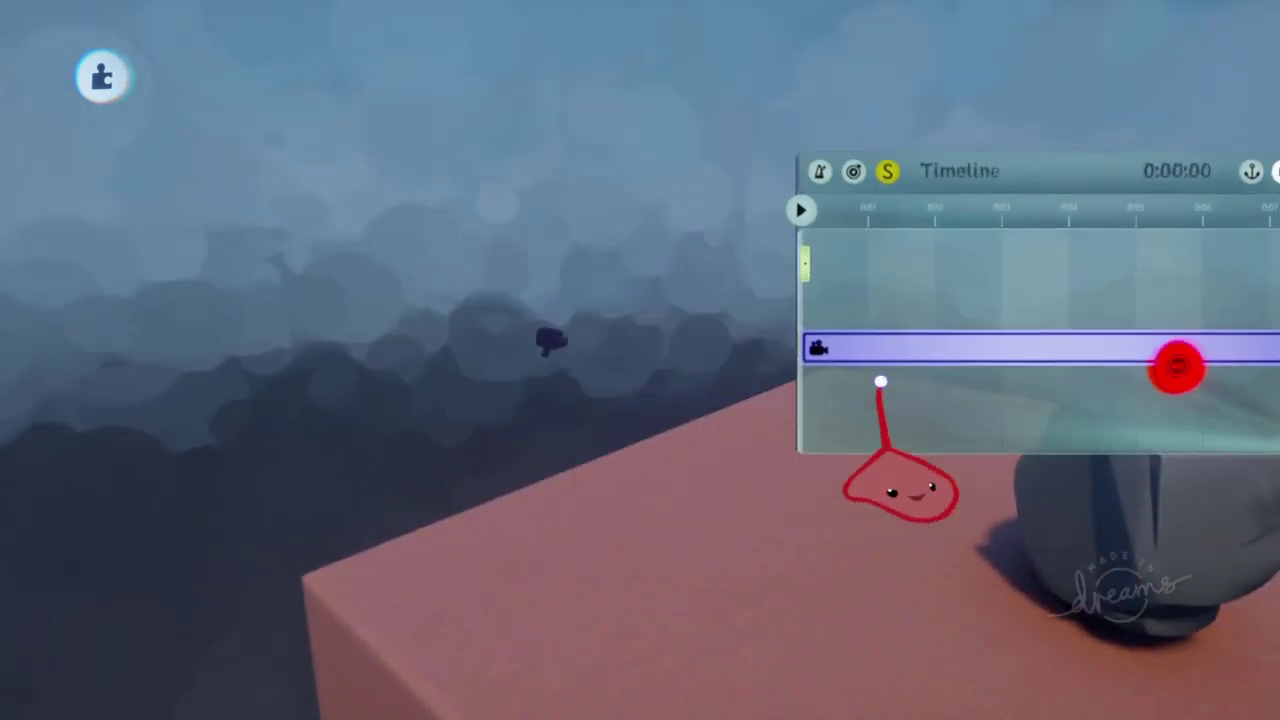
pyautogui.click(412, 325)
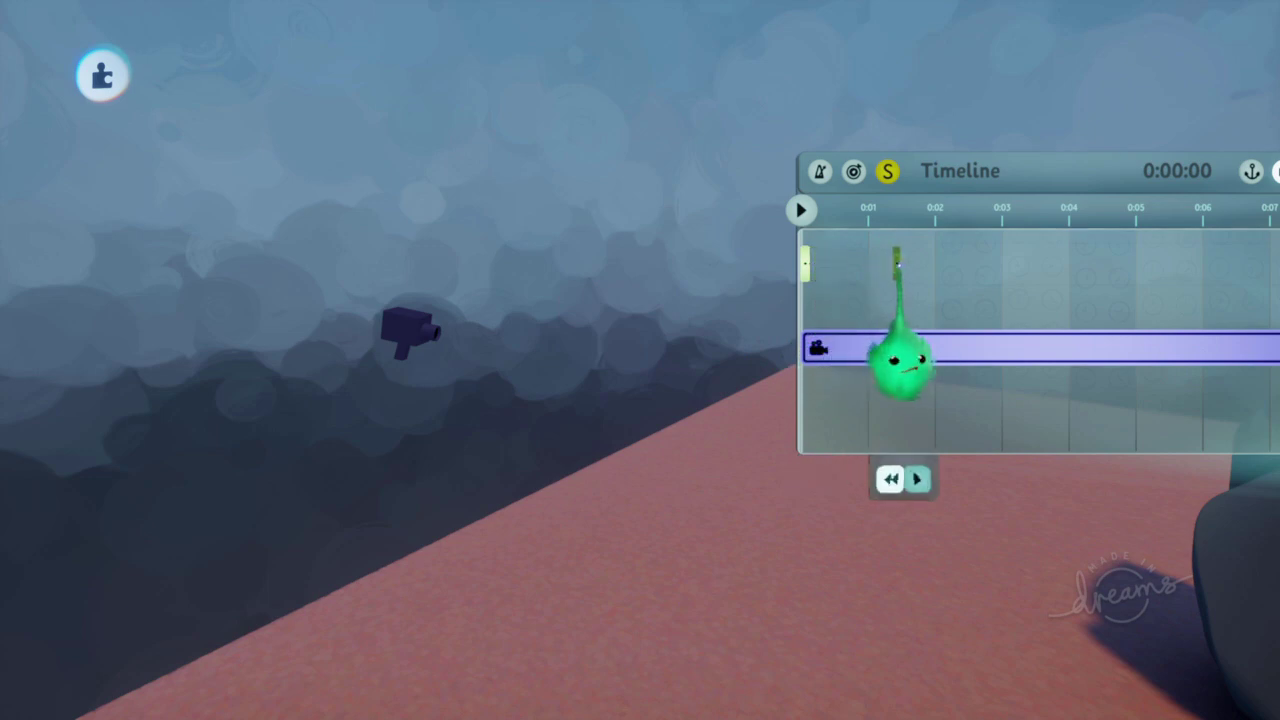
pyautogui.moveTo(430, 337); pyautogui.dragTo(650, 272)
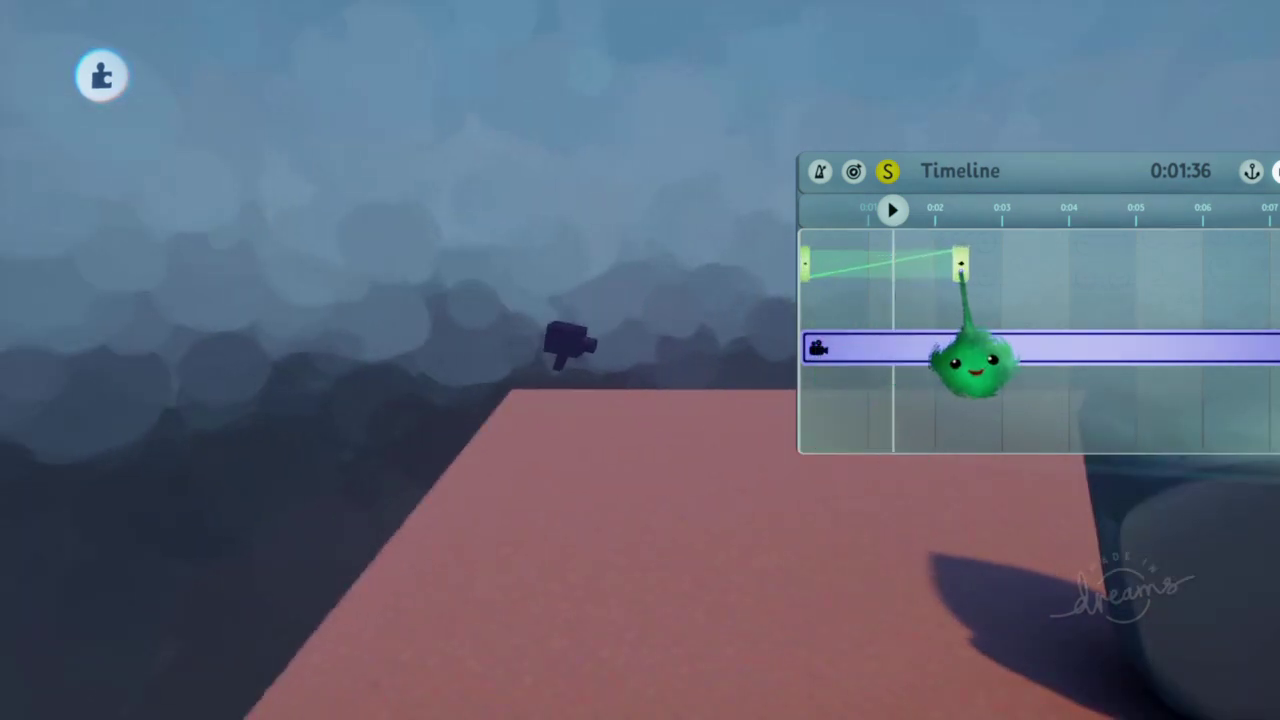
pyautogui.moveTo(971, 267); pyautogui.dragTo(1249, 264)
# Step: Play the scene to review the camera movement between the two keyframes, and return to editing
pyautogui.press('Left')
pyautogui.press('Escape')
pyautogui.click(463, 500)
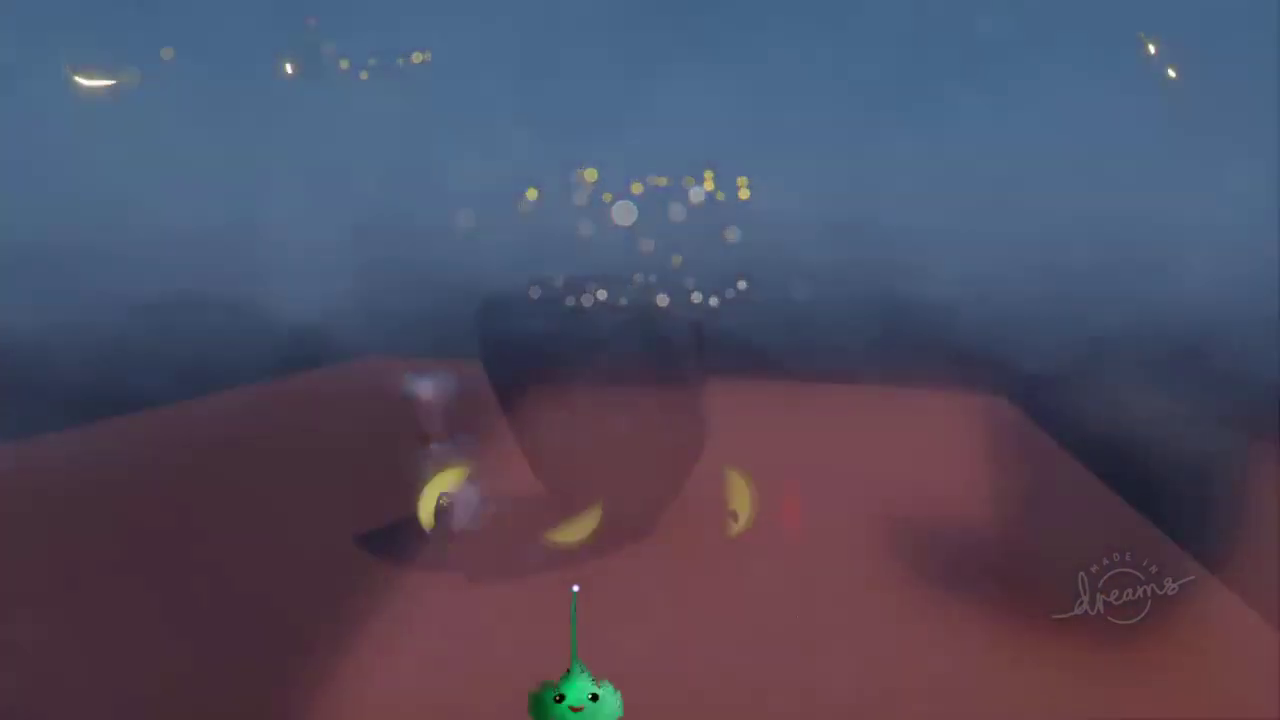
pyautogui.press('Escape')
pyautogui.click(430, 498)
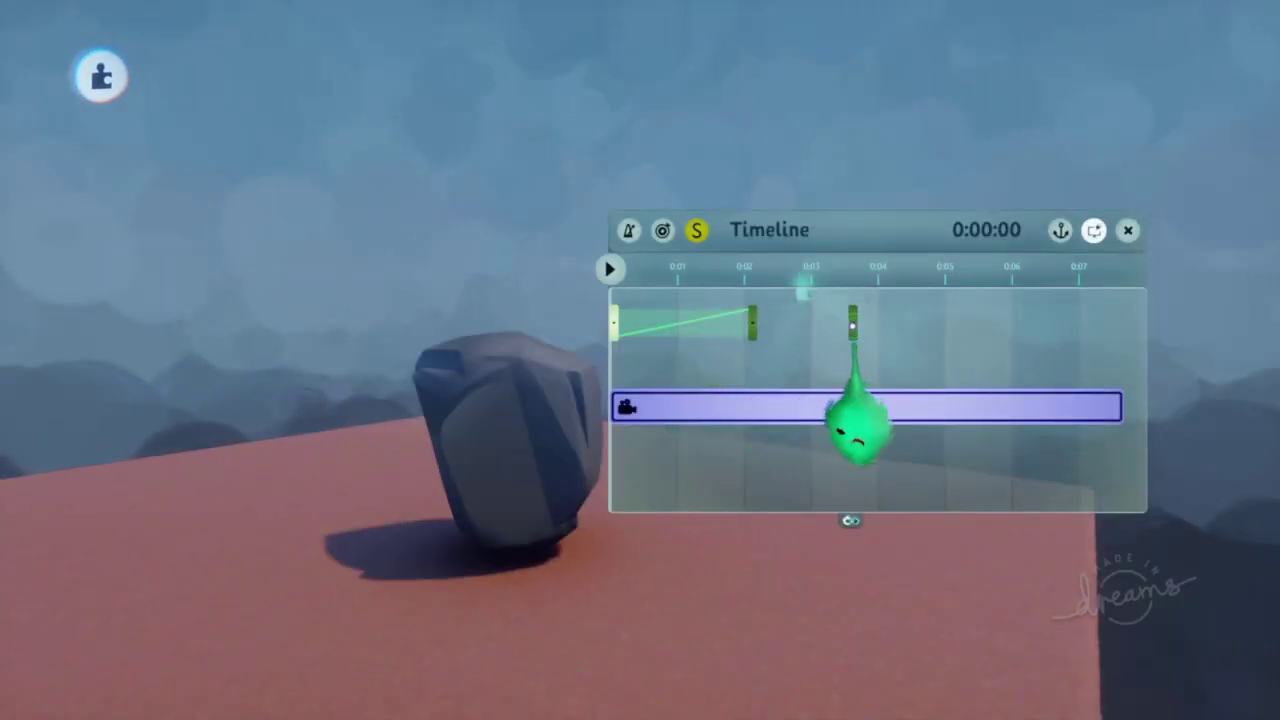
# Step: Add a third keyframe at about 0:03.6 recording a new camera view of the rock, and blend into it from the second keyframe
pyautogui.click(852, 327)
pyautogui.click(746, 416)
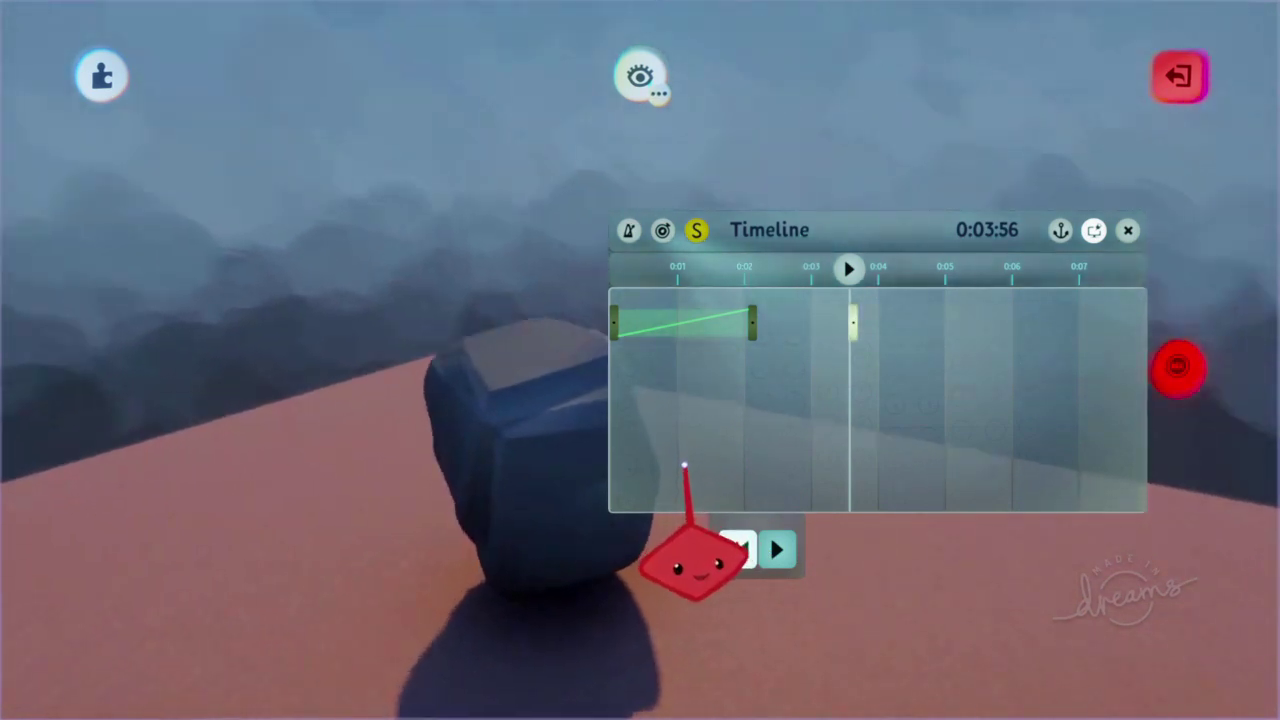
pyautogui.press('Escape')
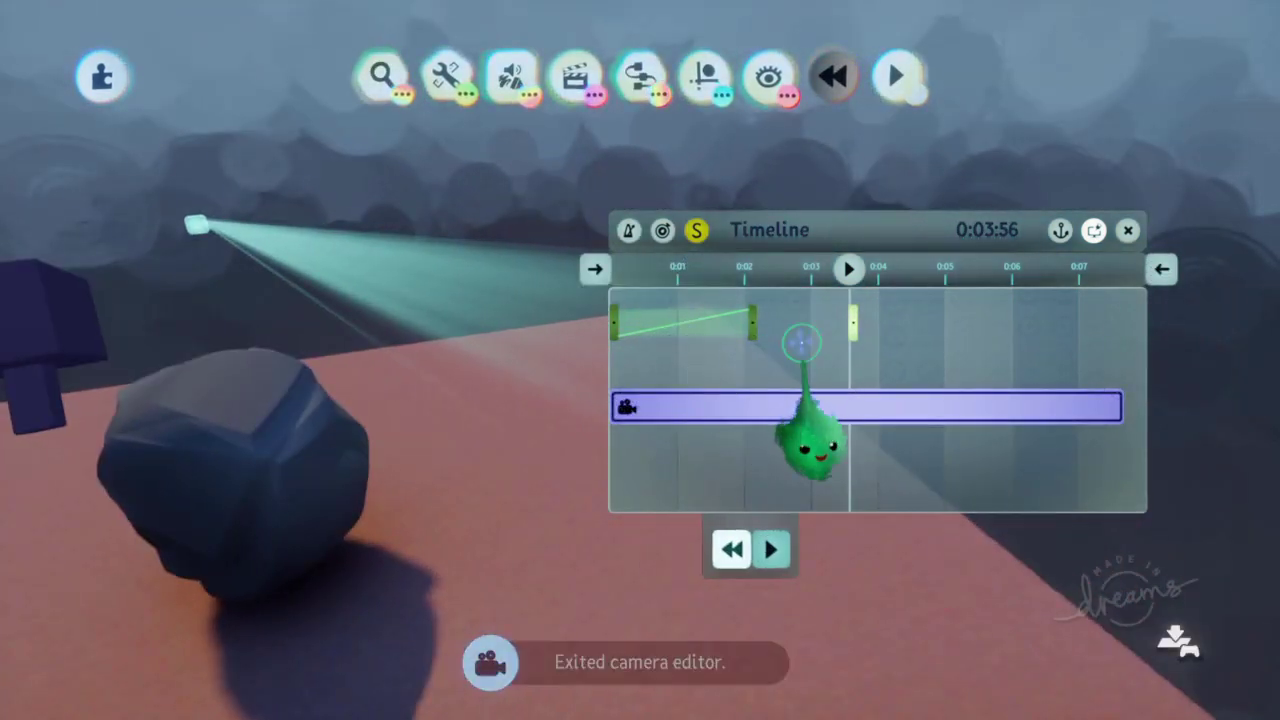
pyautogui.click(820, 328)
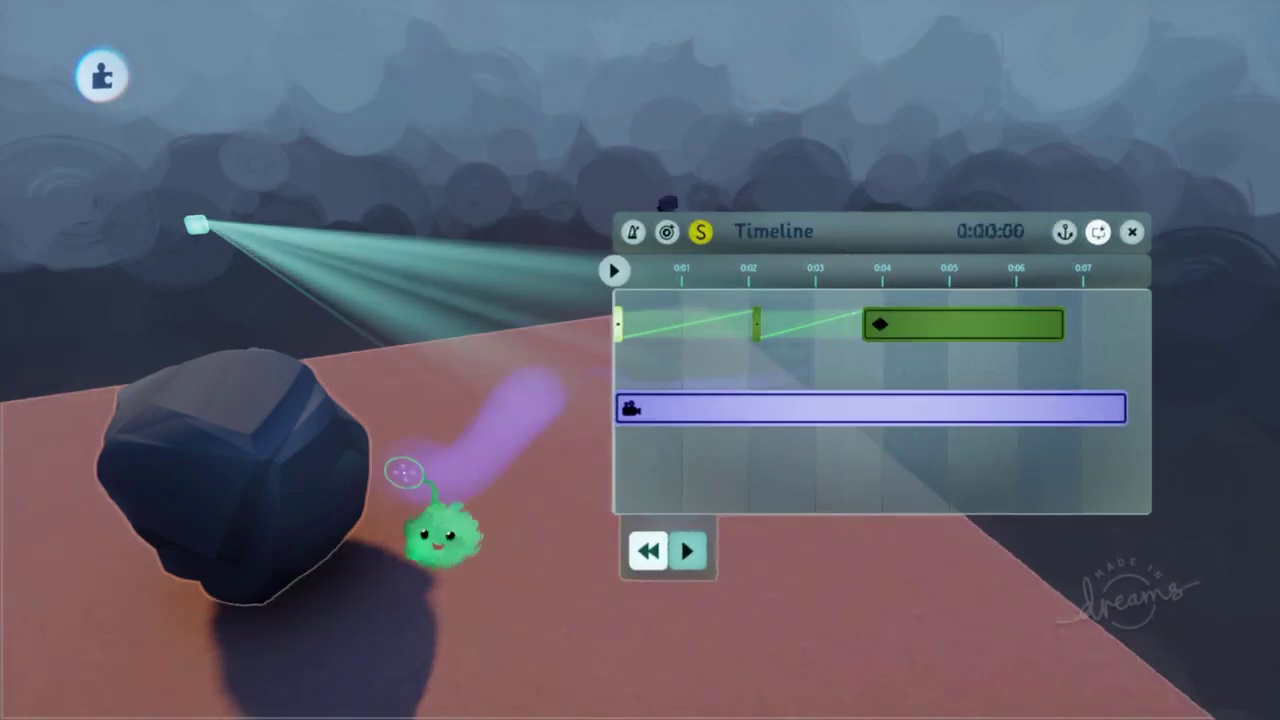
# Step: Play the scene to review the three-keyframe camera movement, and return to editing
pyautogui.press('Escape')
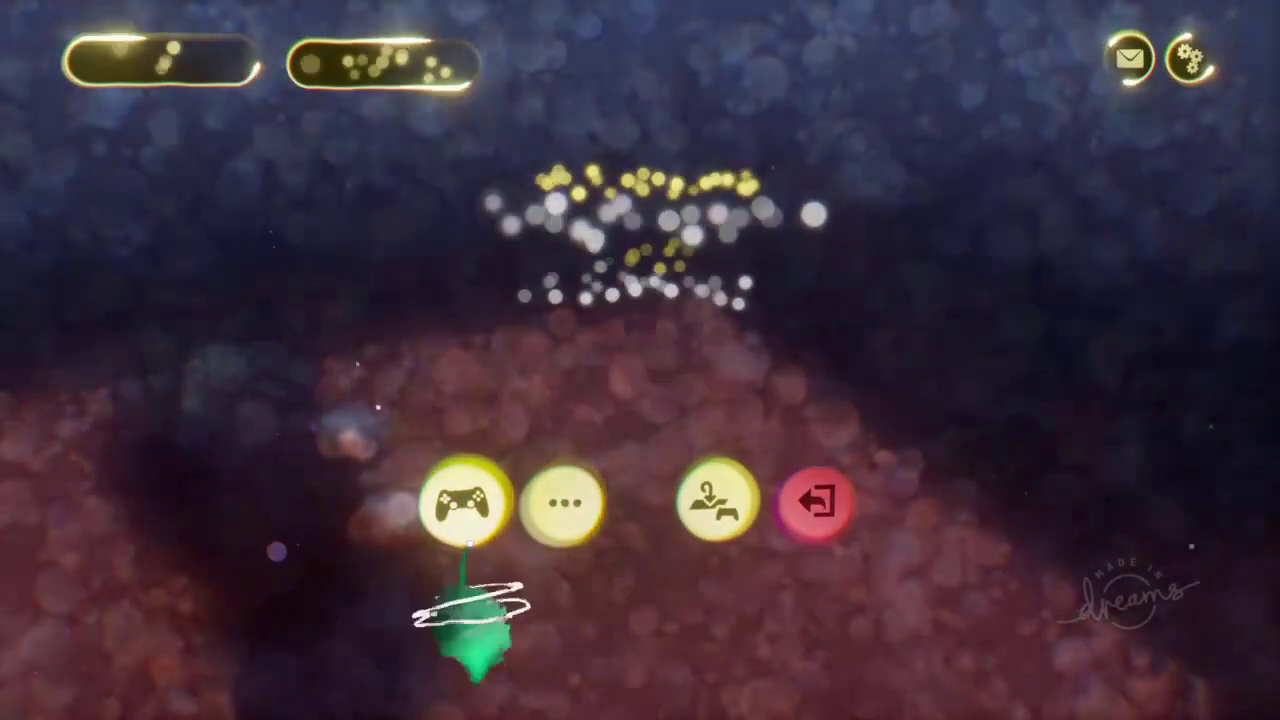
pyautogui.click(465, 540)
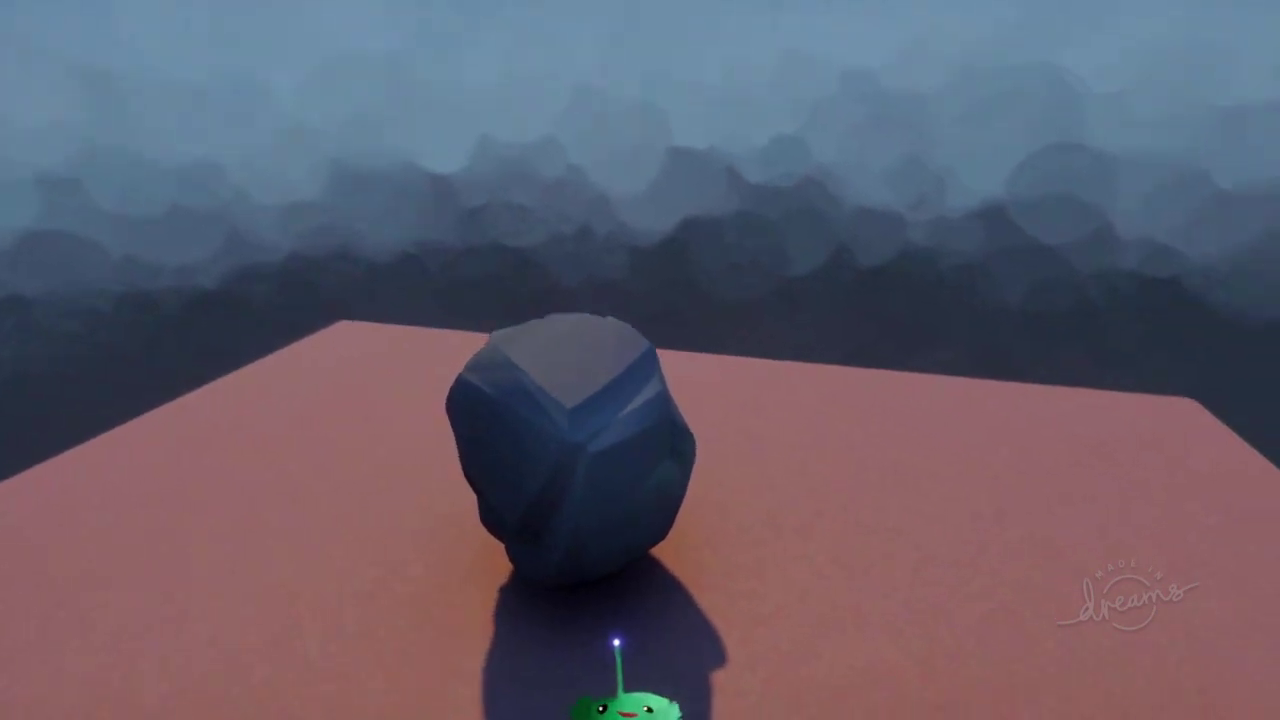
pyautogui.press('Escape')
pyautogui.click(415, 528)
# Step: Shrink the third keyframe to its minimum length, and lengthen the timeline so the camera clip reaches about 0:10
pyautogui.moveTo(1065, 326); pyautogui.dragTo(864, 326)
pyautogui.moveTo(952, 322); pyautogui.dragTo(437, 246)
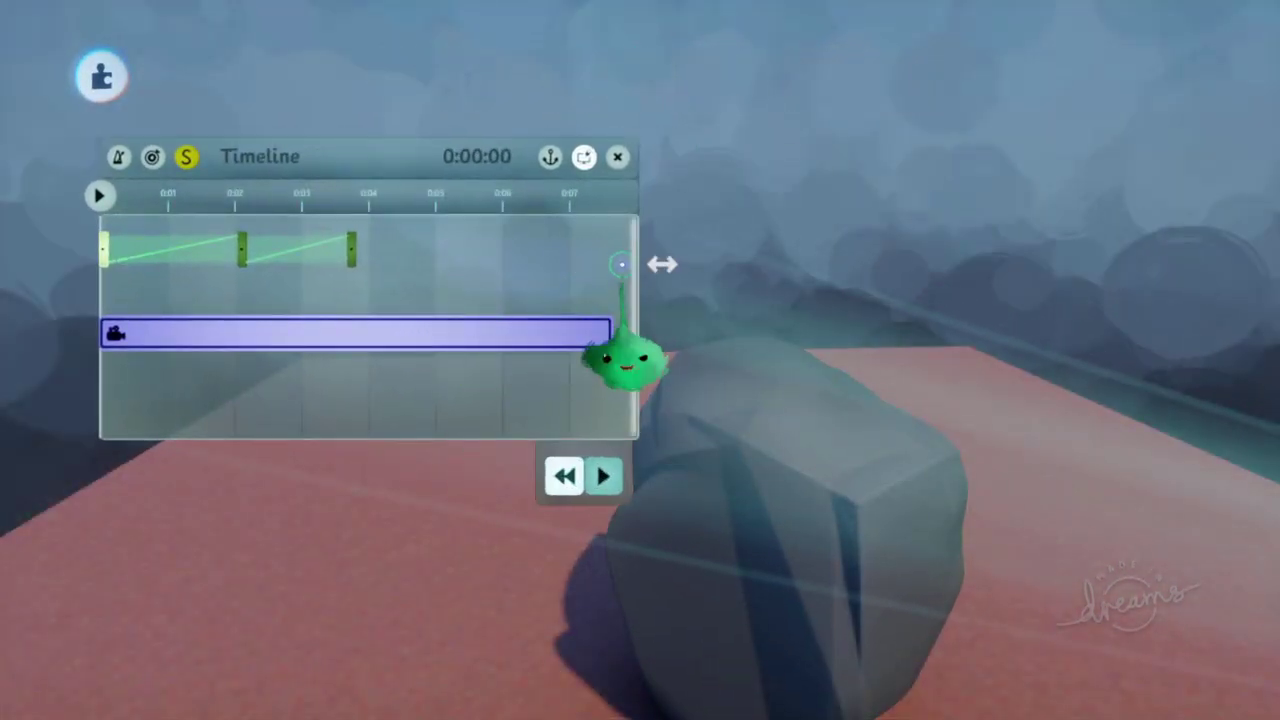
pyautogui.moveTo(640, 263); pyautogui.dragTo(828, 280)
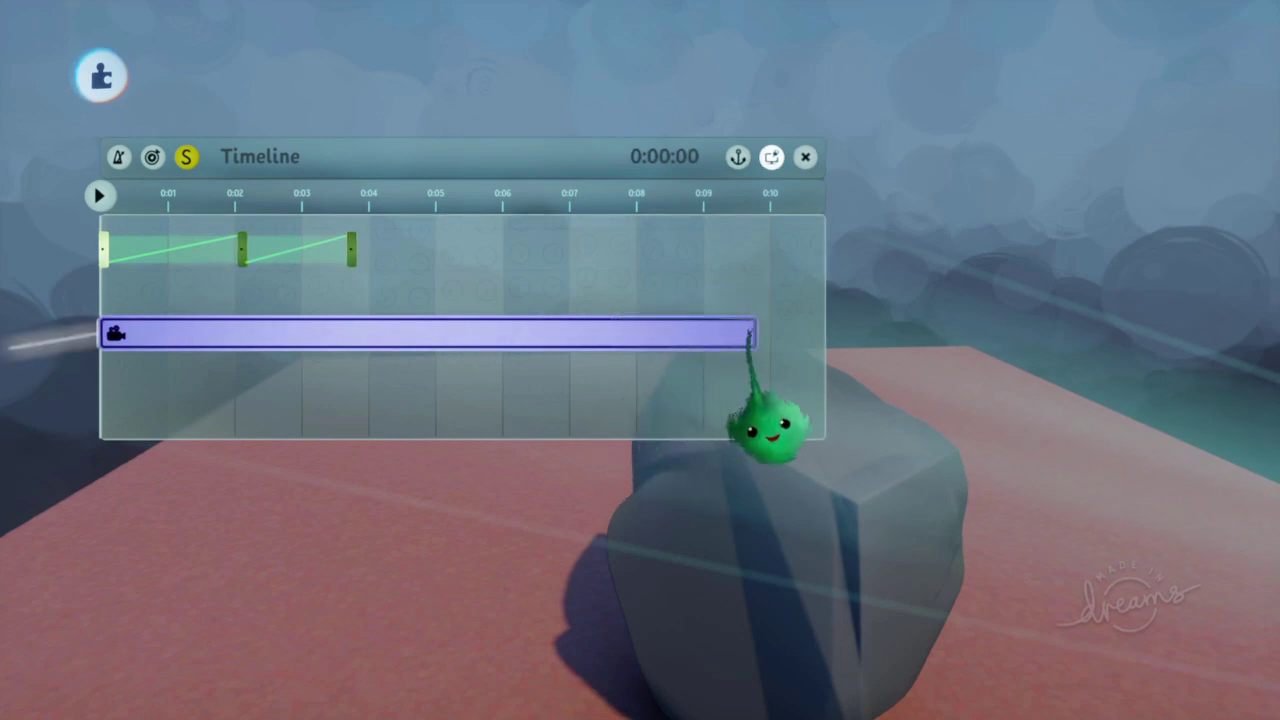
pyautogui.moveTo(739, 332); pyautogui.dragTo(758, 332)
pyautogui.moveTo(512, 289); pyautogui.dragTo(572, 312)
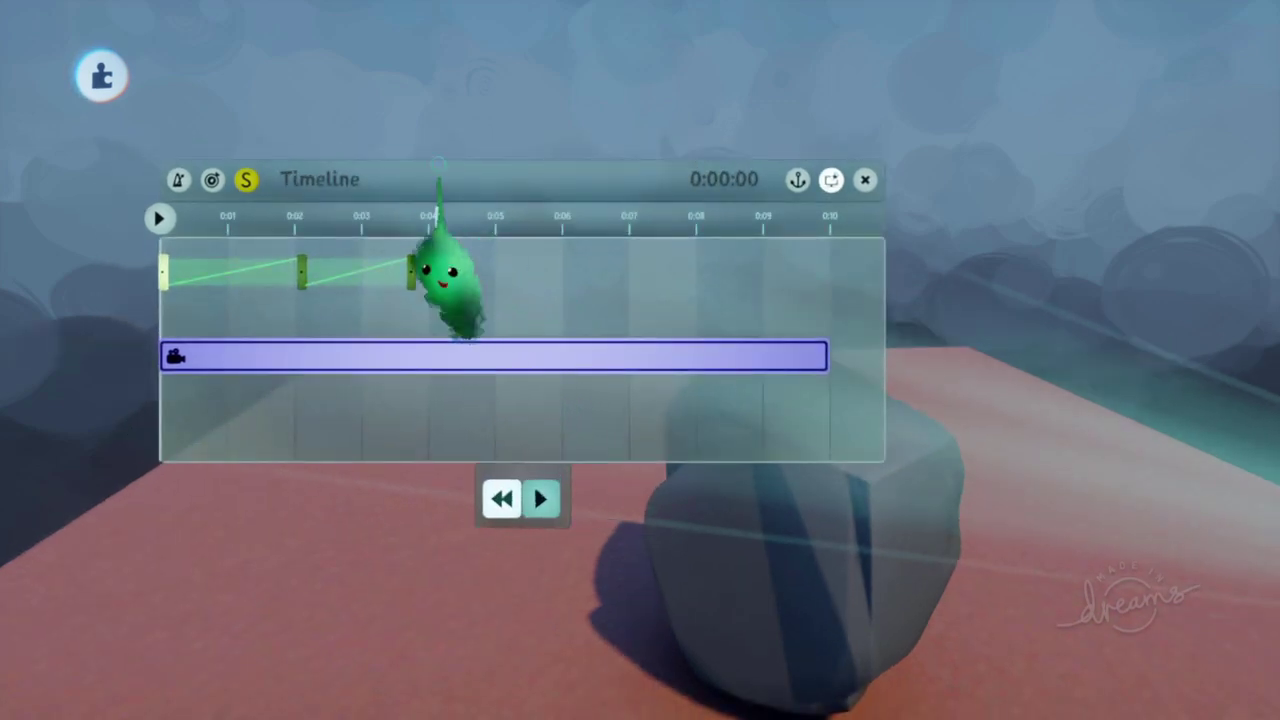
# Step: Add two more keyframes to the keyframe row, at about 0:05.5 and 0:07
pyautogui.click(511, 77)
pyautogui.click(575, 78)
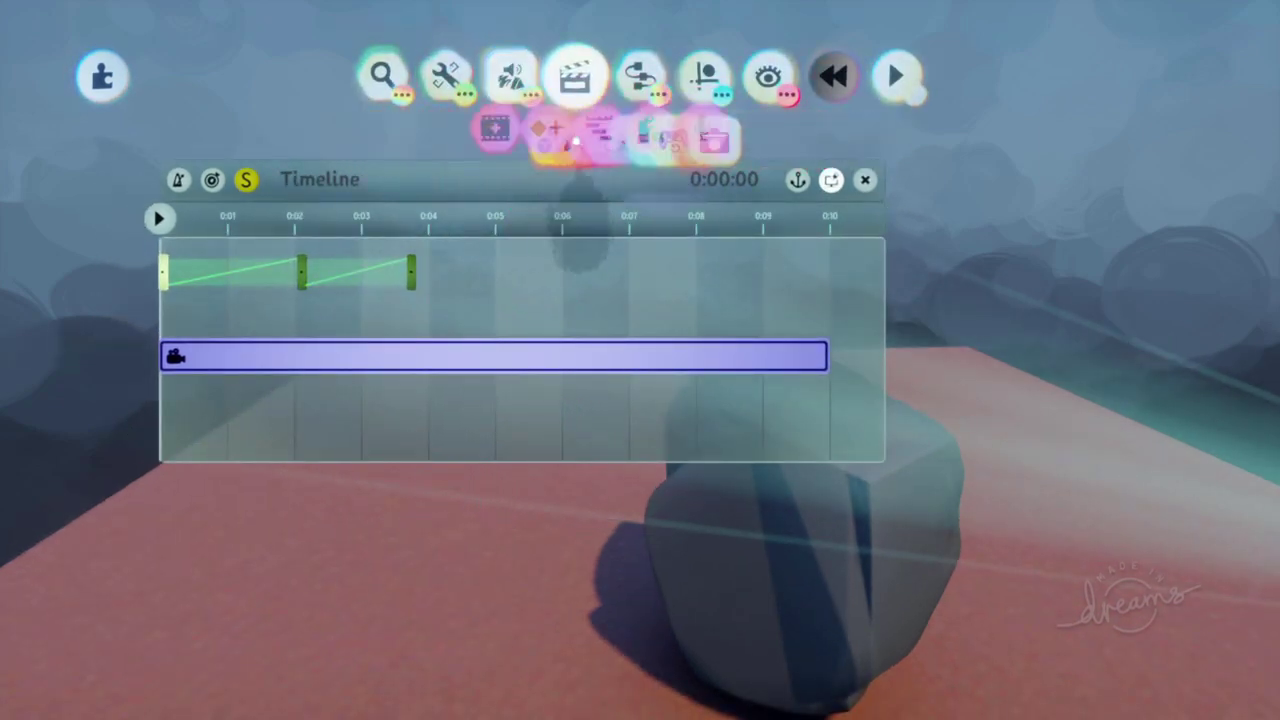
pyautogui.click(545, 140)
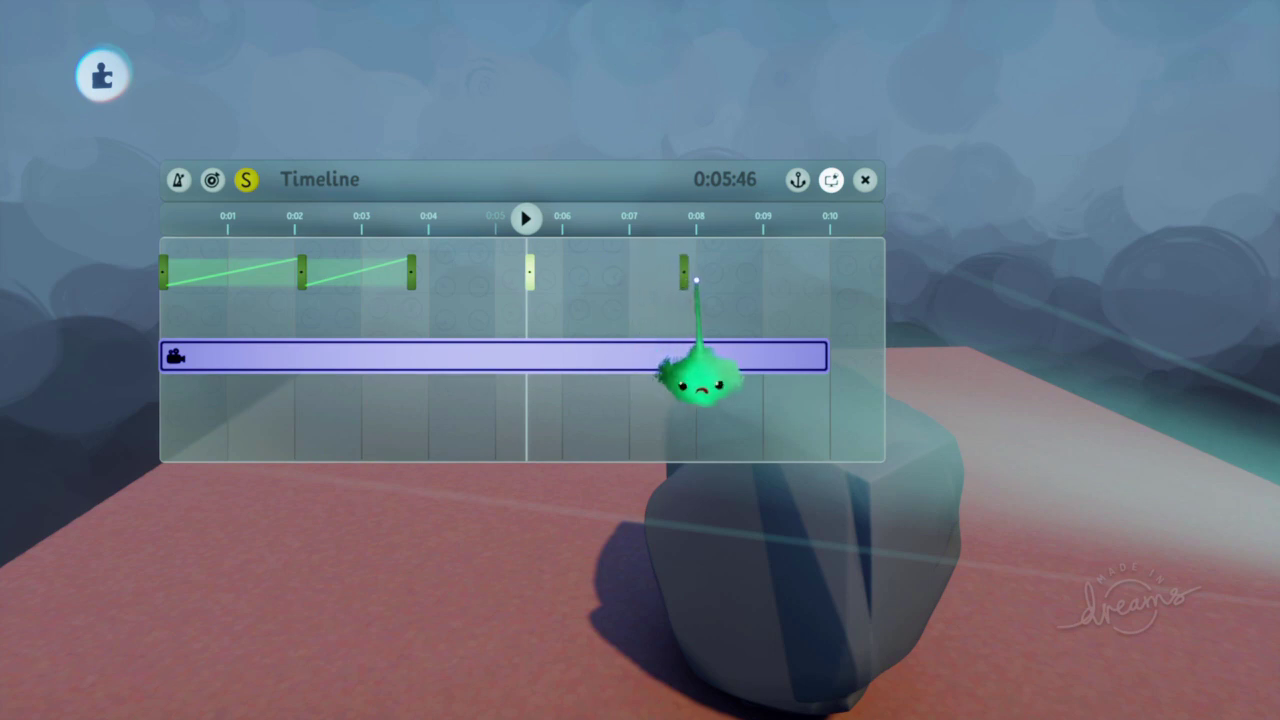
pyautogui.click(599, 282)
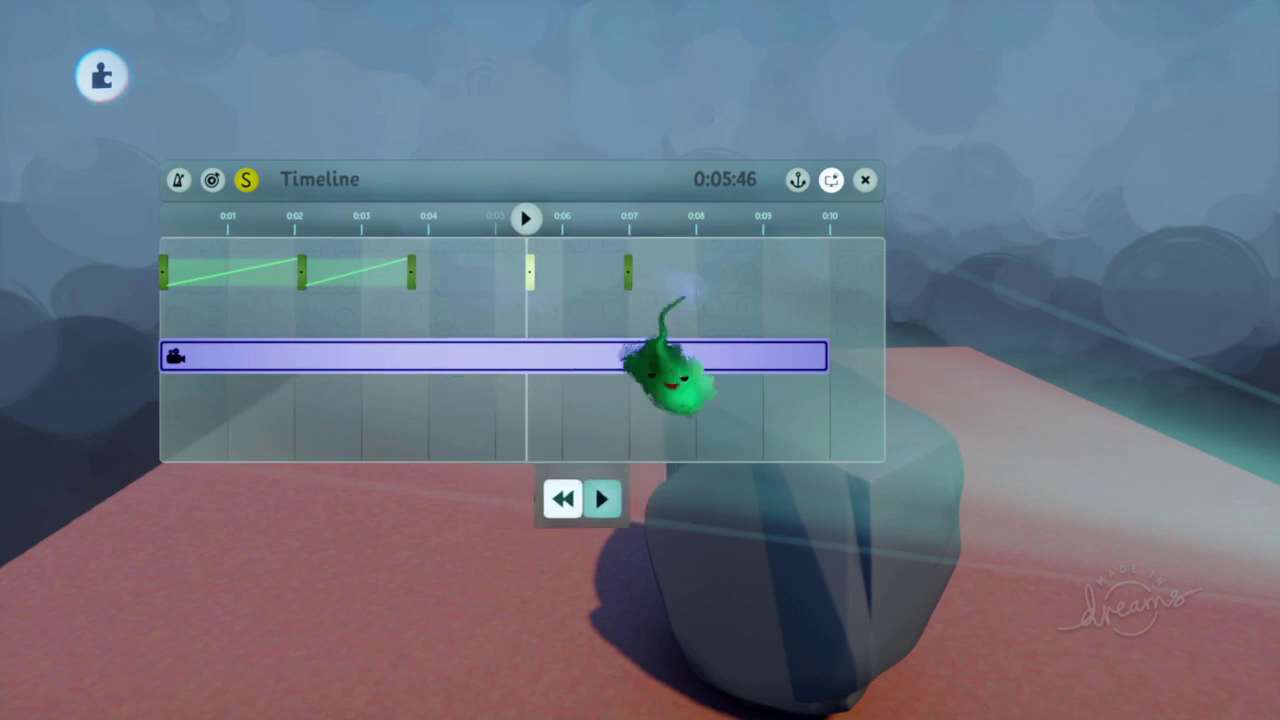
# Step: Lengthen the timeline to about 0:14.5 and add four evenly spaced keyframes between about 0:08.5 and 0:13.3
pyautogui.moveTo(877, 318); pyautogui.dragTo(1034, 318)
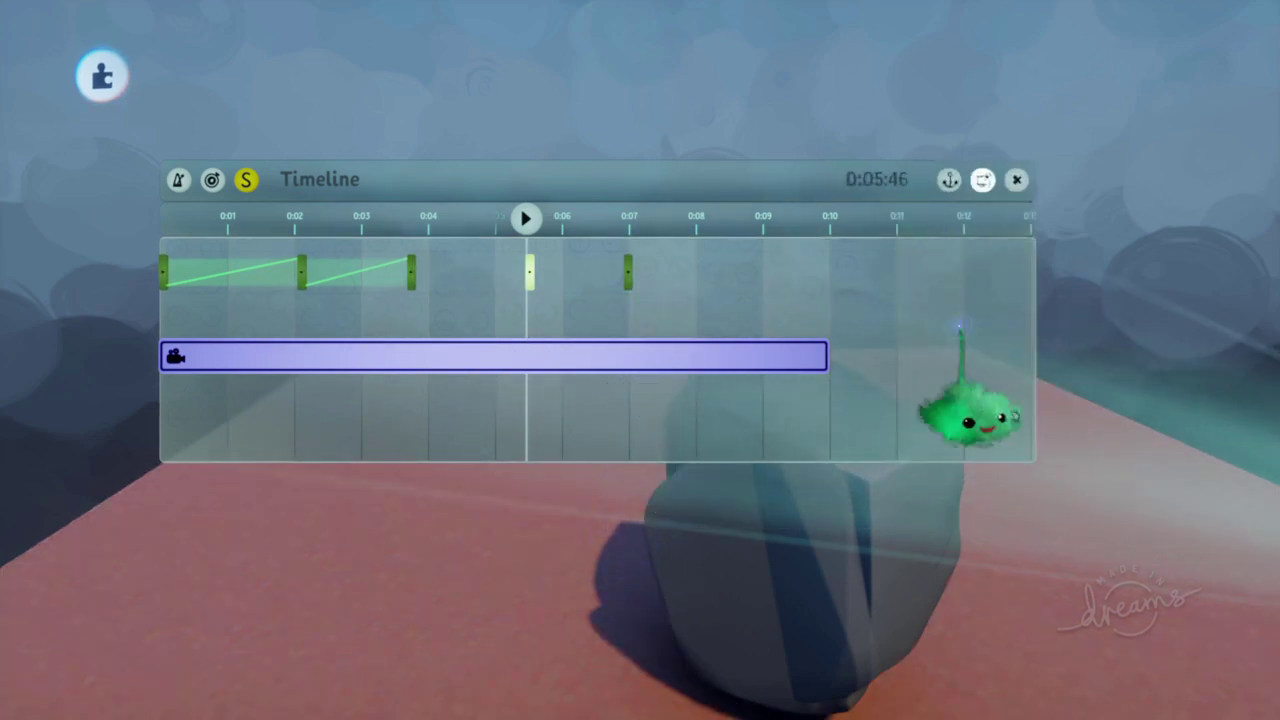
pyautogui.moveTo(627, 280); pyautogui.dragTo(698, 275)
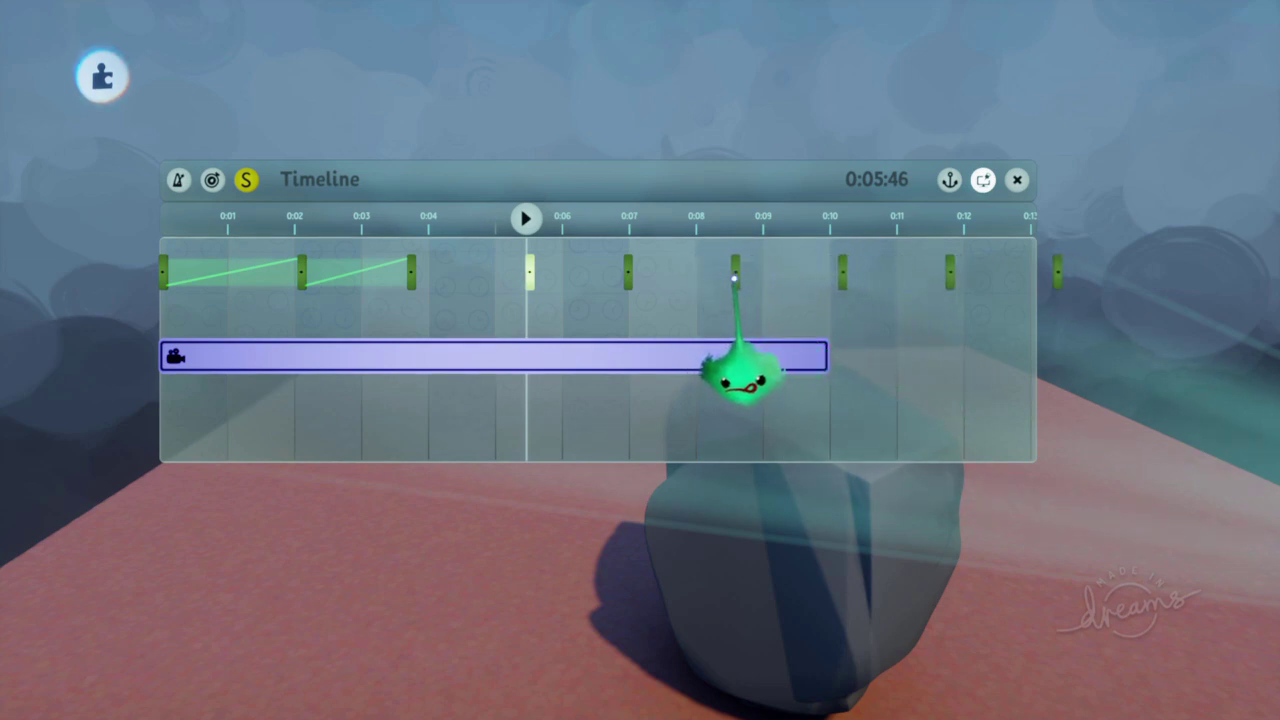
pyautogui.moveTo(734, 279); pyautogui.dragTo(732, 280)
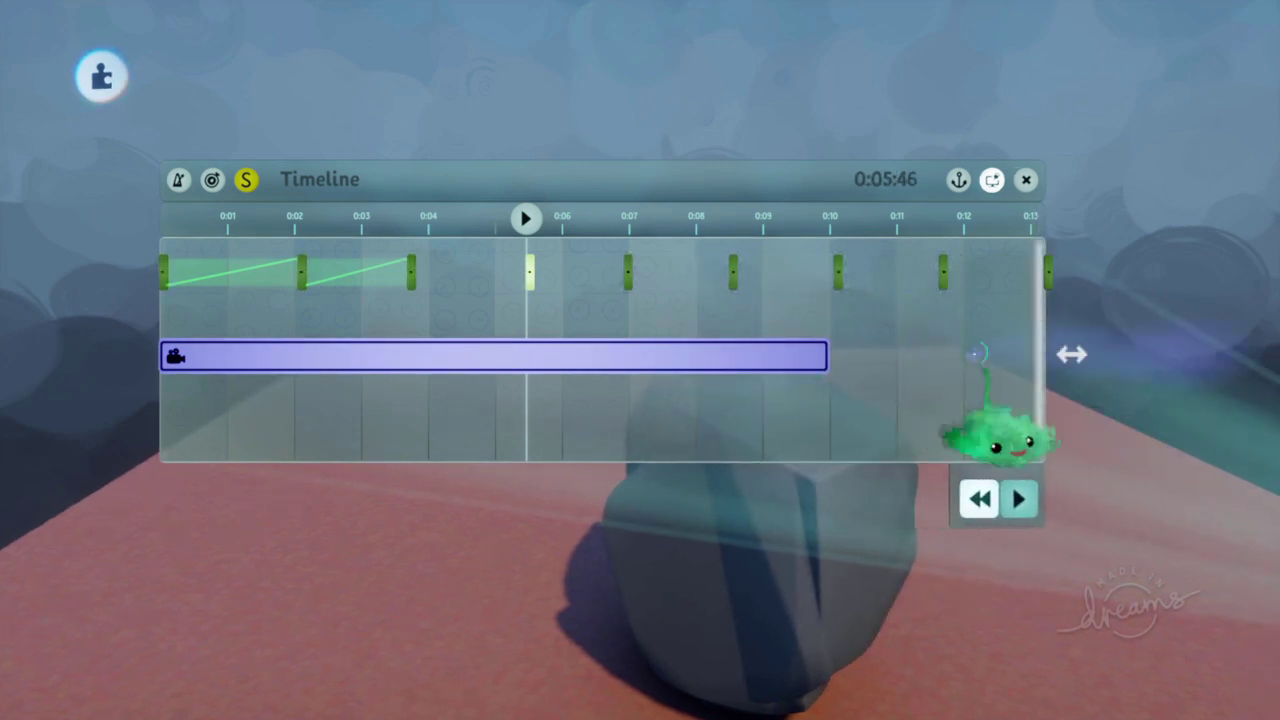
pyautogui.moveTo(1042, 364); pyautogui.dragTo(1128, 366)
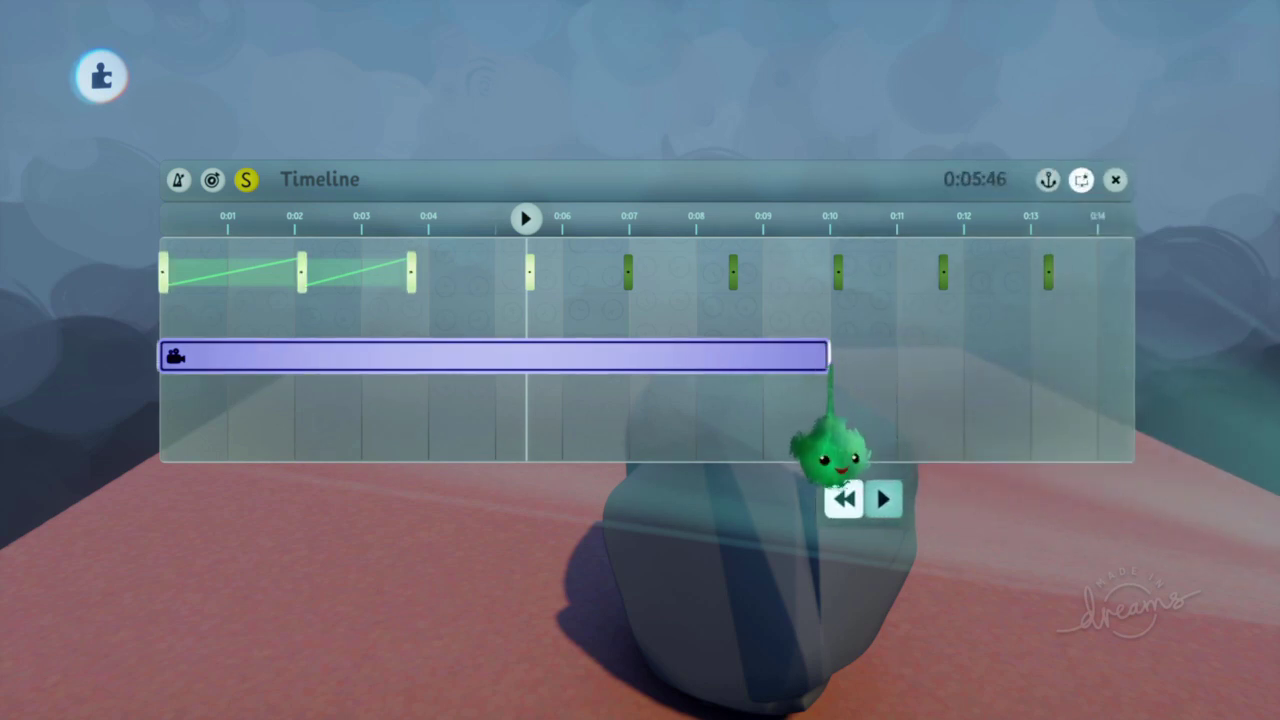
# Step: Extend the camera clip to about 0:14.3, and add blends between all keyframes from about 0:03.7 to 0:13.3
pyautogui.moveTo(830, 363); pyautogui.dragTo(1116, 363)
pyautogui.click(980, 284)
pyautogui.click(906, 281)
pyautogui.click(788, 281)
pyautogui.click(698, 281)
pyautogui.click(600, 281)
pyautogui.click(464, 279)
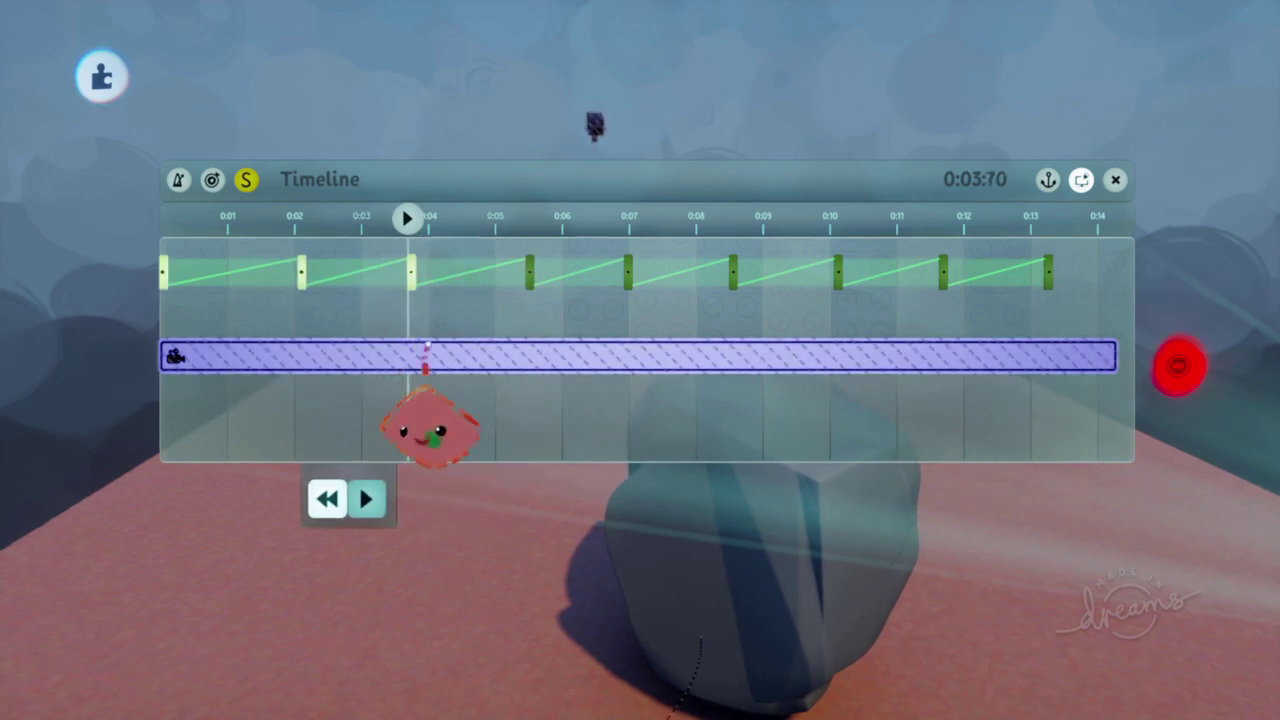
# Step: Move the timeline lower to reveal the rock, and record new camera views in the keyframes from about 0:05.5 to 0:08.5
pyautogui.press('Delete')
pyautogui.moveTo(560, 350); pyautogui.dragTo(601, 644)
pyautogui.moveTo(610, 495); pyautogui.dragTo(612, 553)
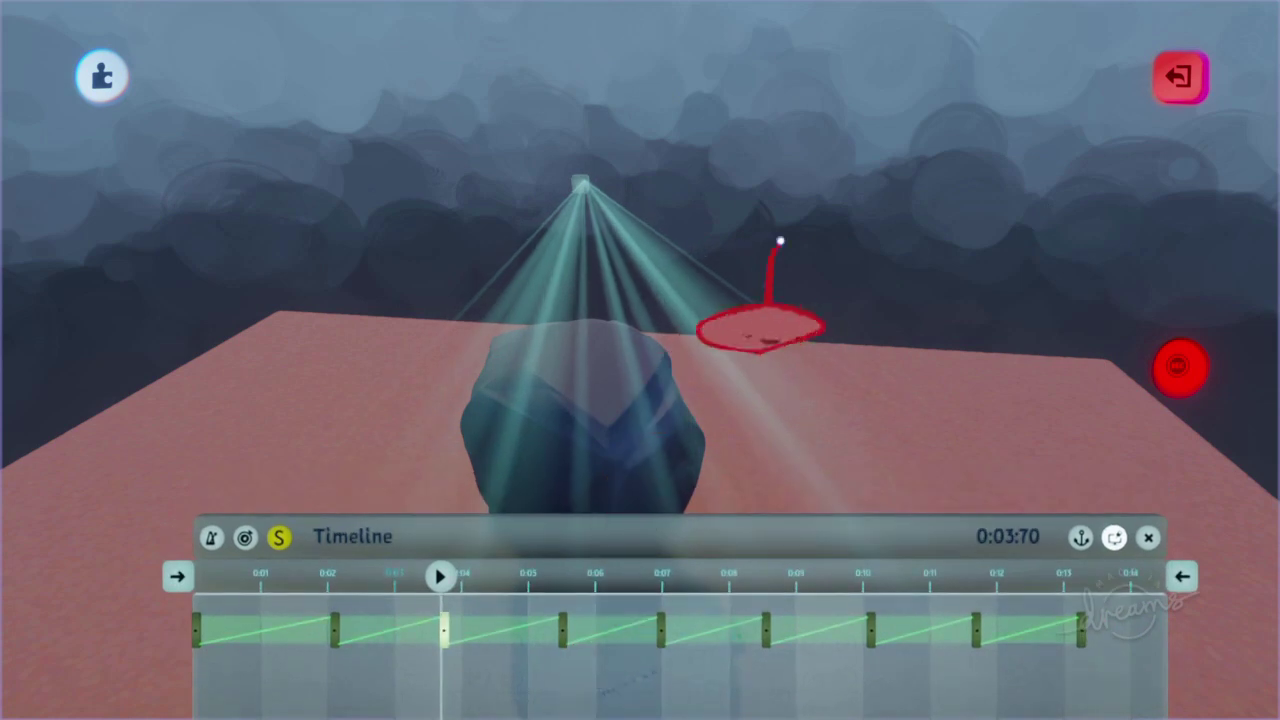
pyautogui.press('Right')
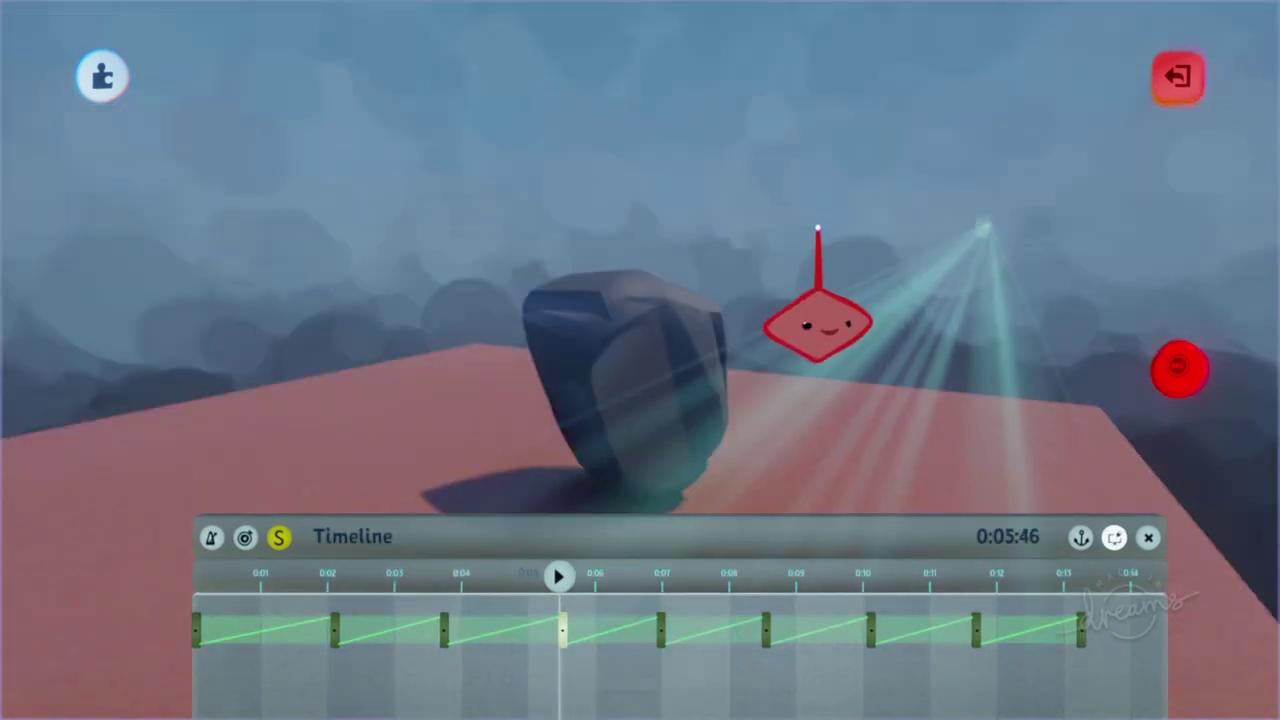
pyautogui.press('Left')
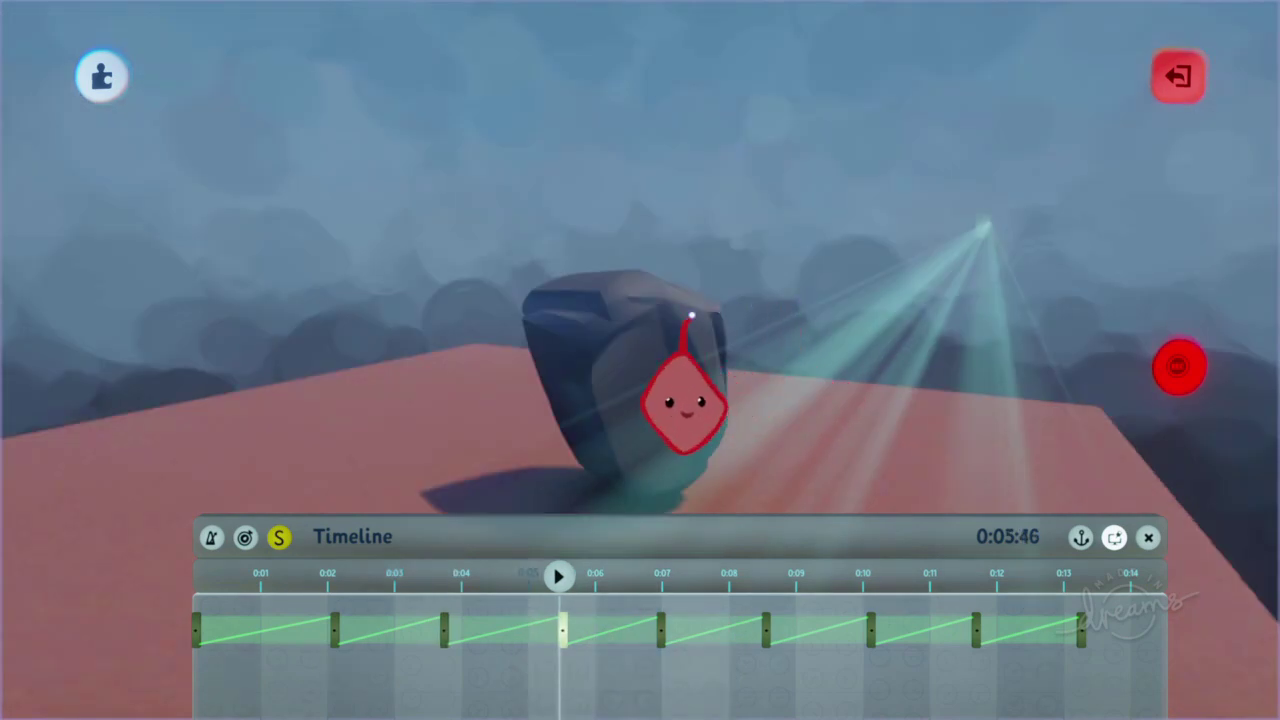
pyautogui.moveTo(691, 315); pyautogui.dragTo(667, 409, button='middle')
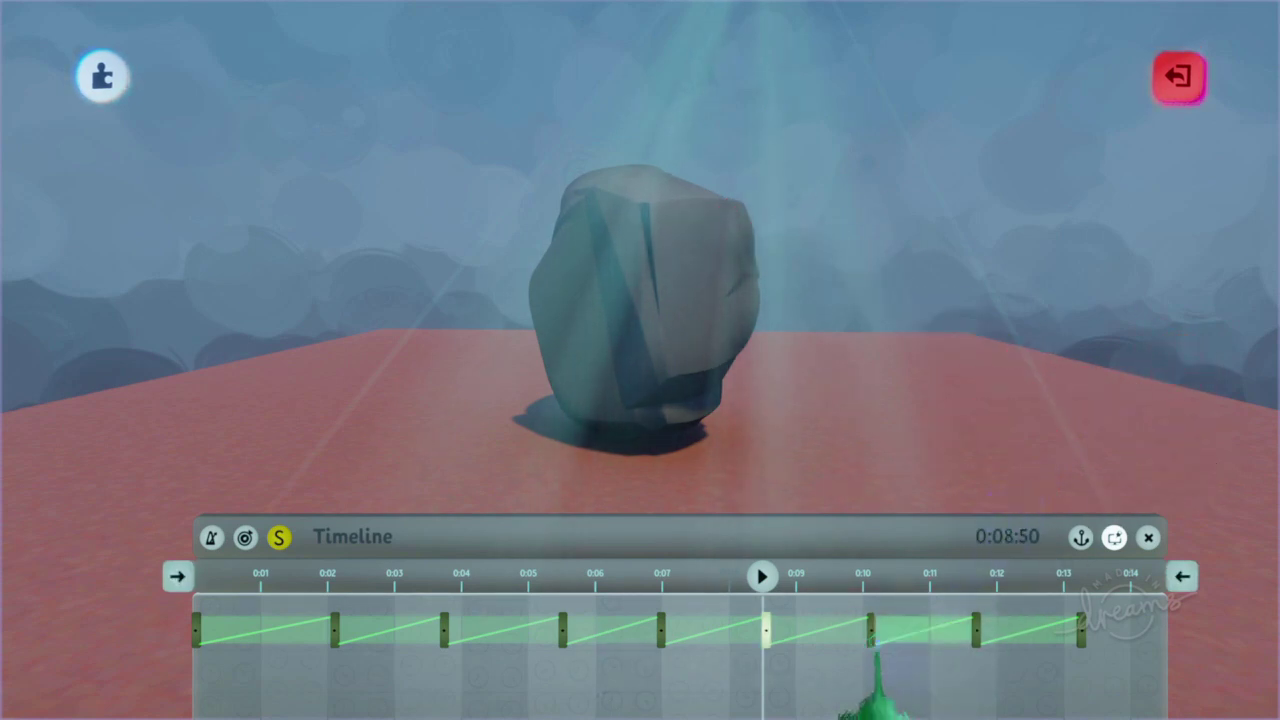
# Step: Exit the camera editor, delete the surplus keyframes after 0:08.5, and stretch the 0:08.5 keyframe to about 0:13
pyautogui.press('Escape')
pyautogui.press('Delete')
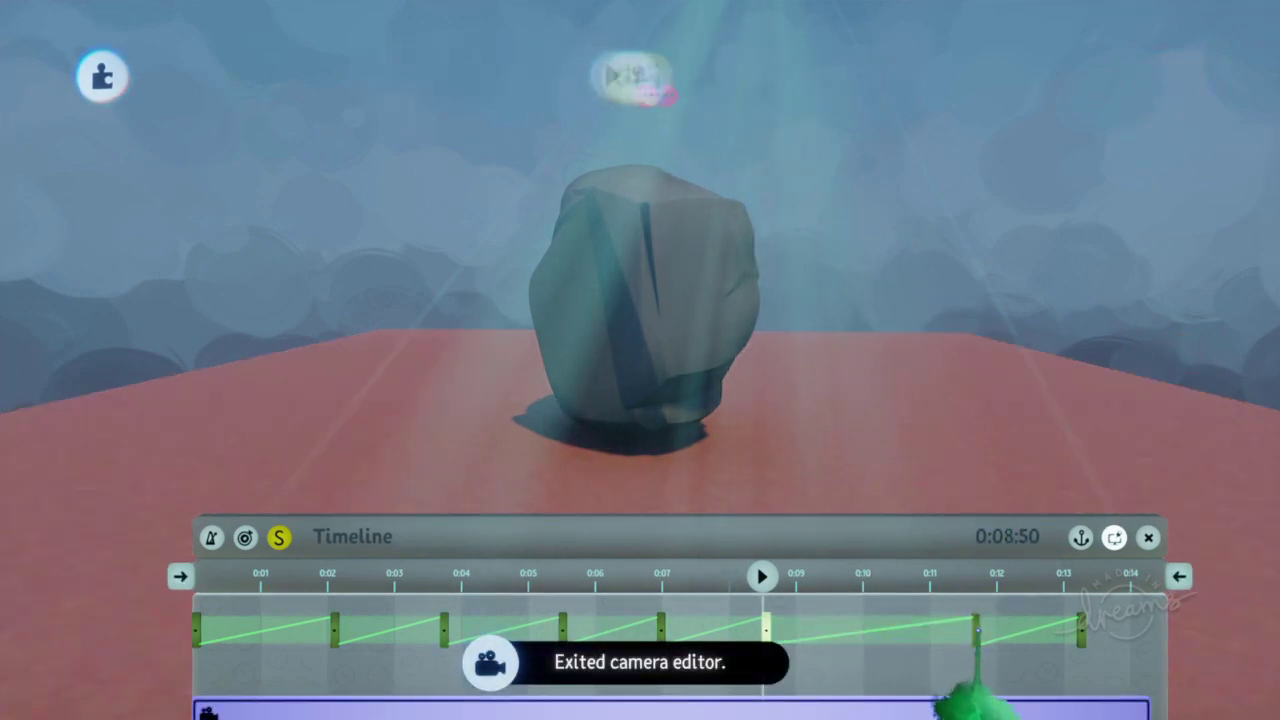
pyautogui.press('Delete')
pyautogui.moveTo(1029, 634); pyautogui.dragTo(1018, 344)
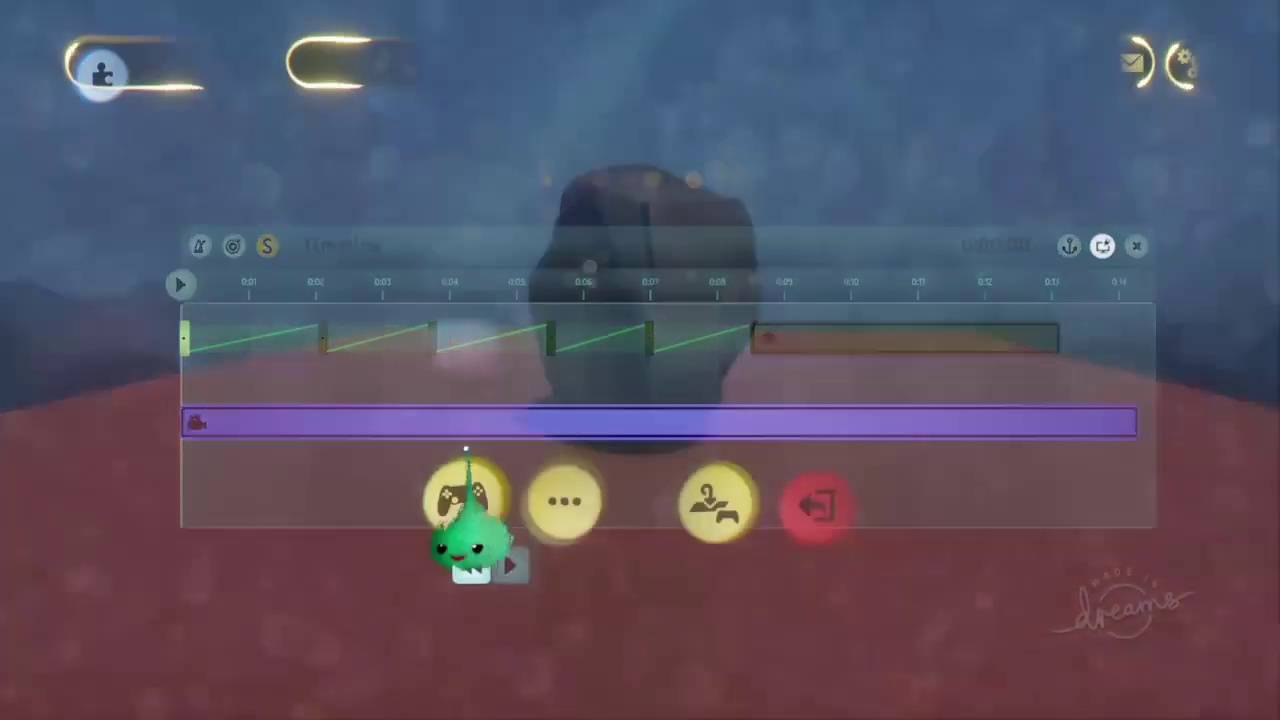
# Step: Play the scene to review the camera movement through all the keyframes, and return to editing
pyautogui.click(466, 490)
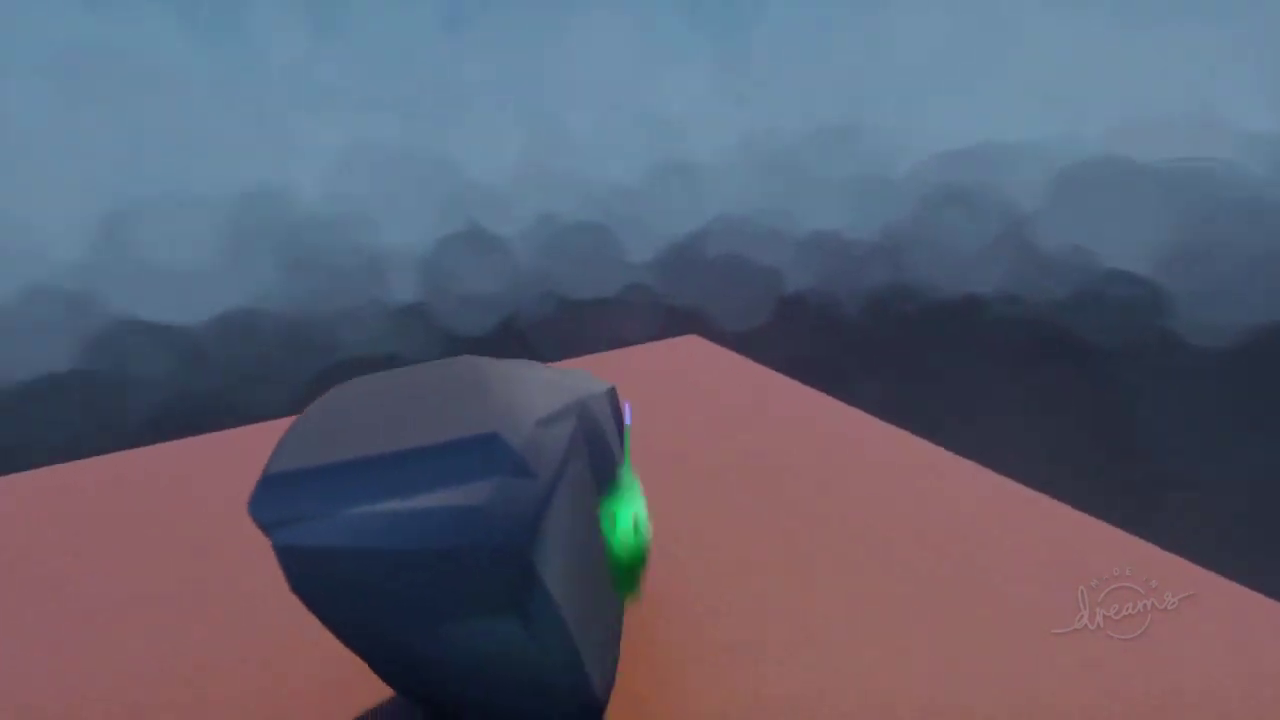
pyautogui.press('Escape')
pyautogui.click(412, 503)
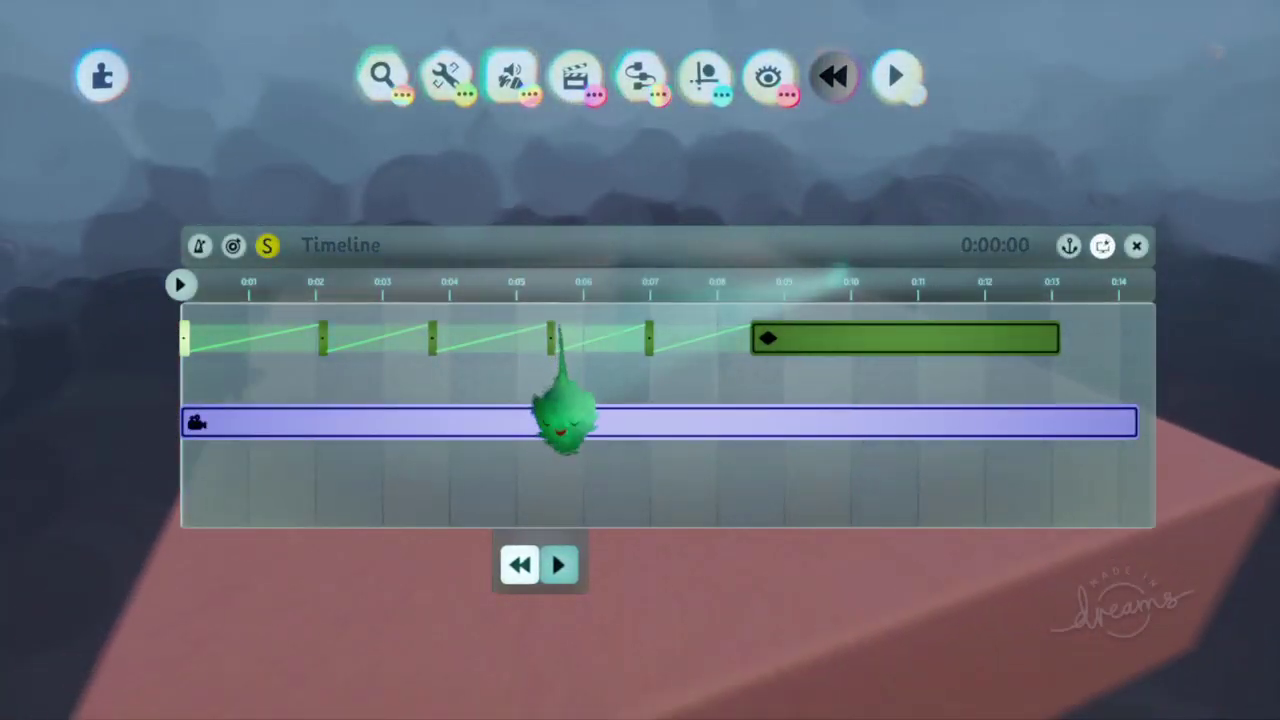
# Step: Record a tilted camera view of the rock in the keyframe at about 0:05.5, and play the scene
pyautogui.moveTo(560, 325); pyautogui.dragTo(628, 582)
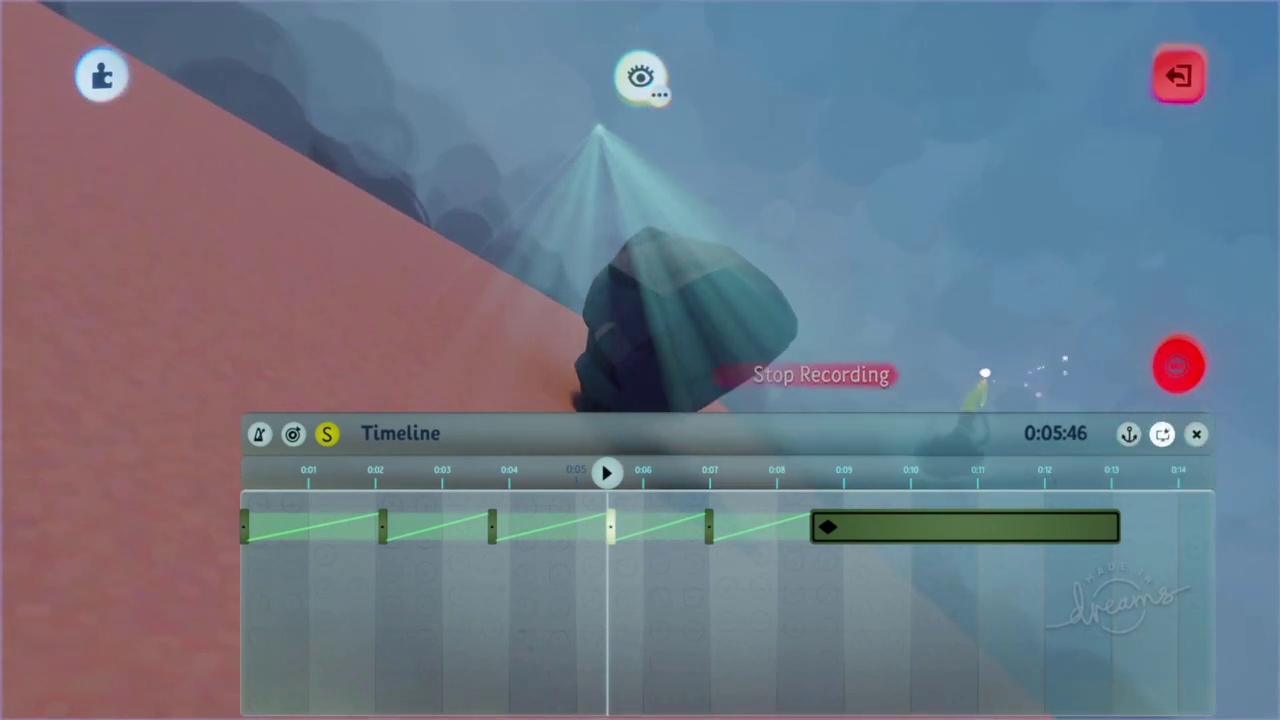
pyautogui.click(1179, 365)
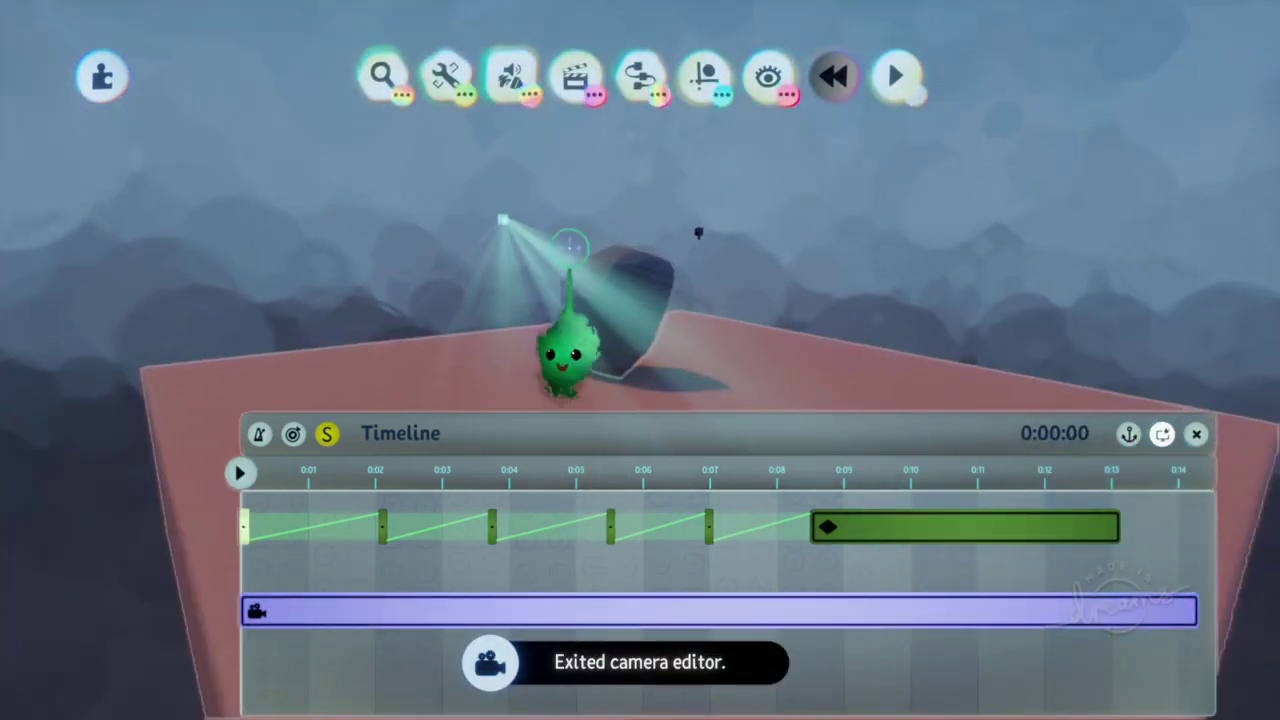
pyautogui.press('Escape')
pyautogui.click(457, 510)
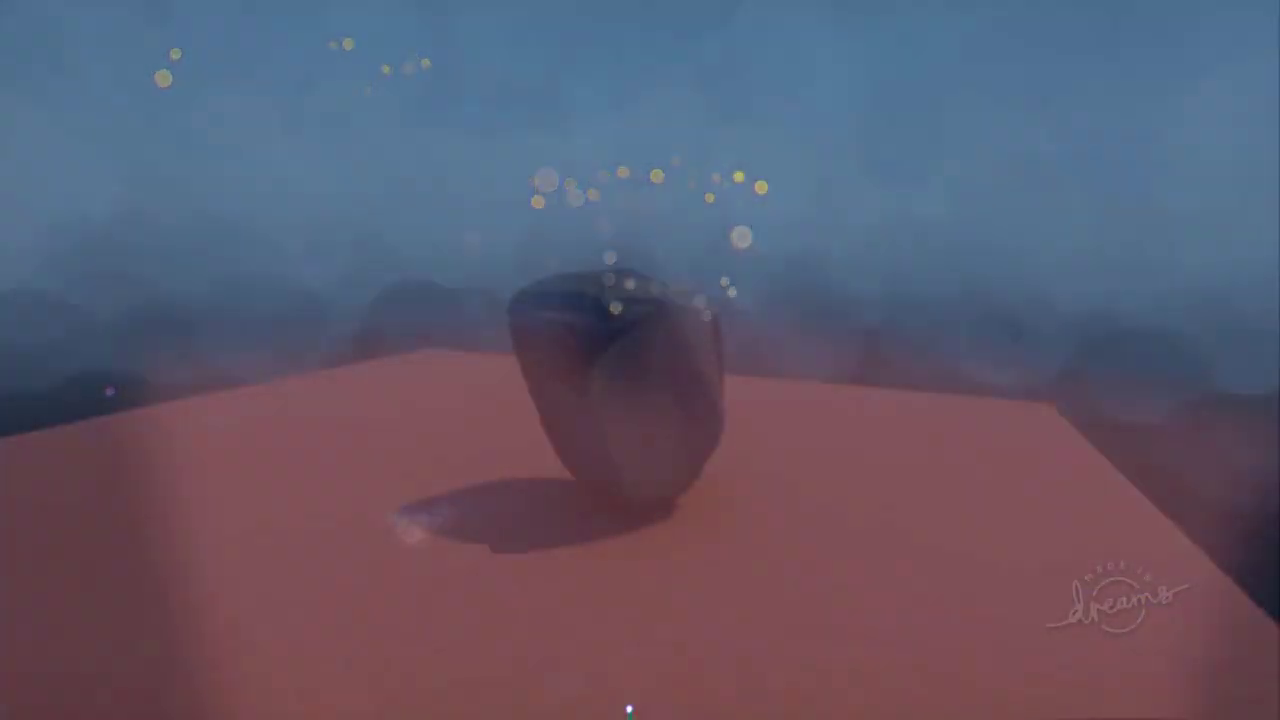